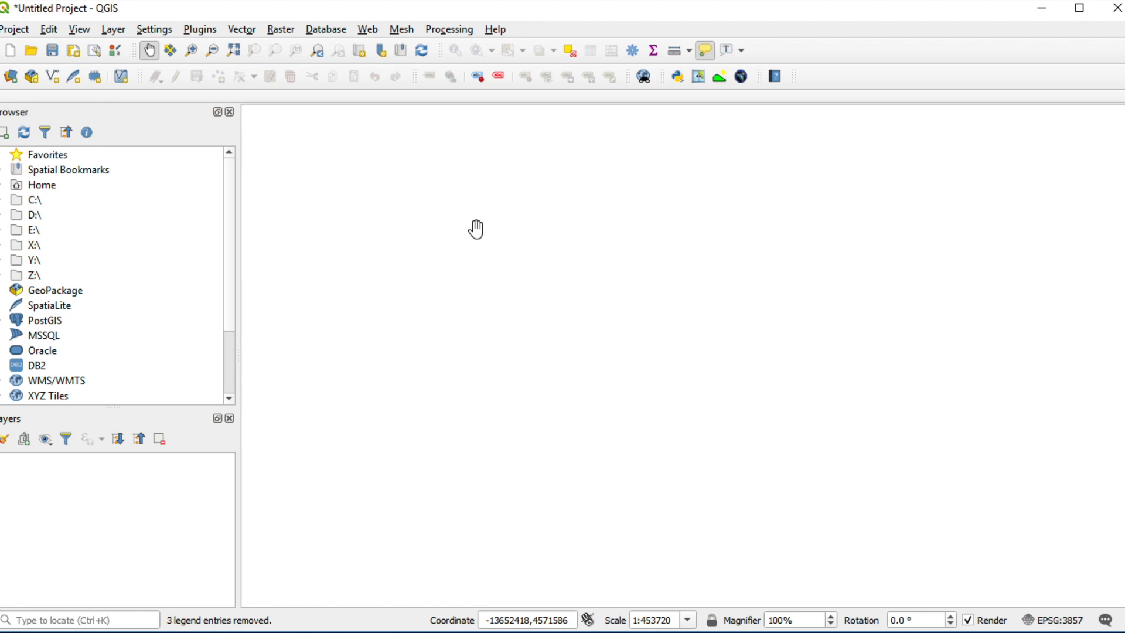
Add the OpenStreetMap basemap to the empty project
click(367, 29)
mouse_move(420, 68)
mouse_move(578, 120)
click(779, 121)
Paste the Earth Engine script for the 2019 LC08 and Sentinel-2 layers into the Python Console's code editor and run it
click(678, 77)
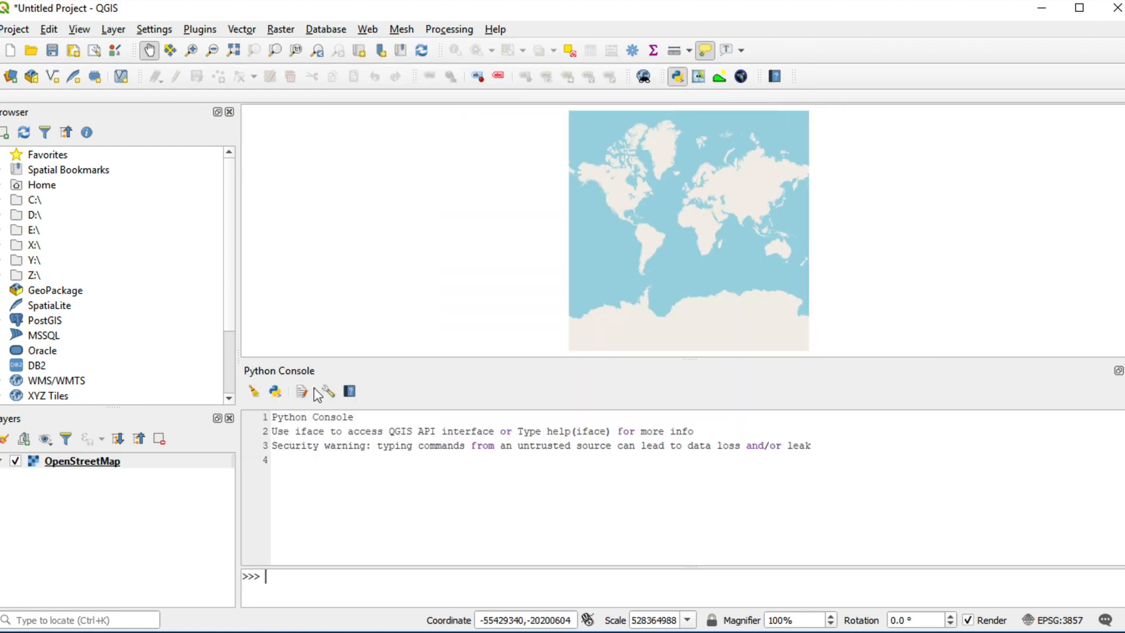
click(302, 392)
click(728, 484)
key(ctrl+v)
click(704, 391)
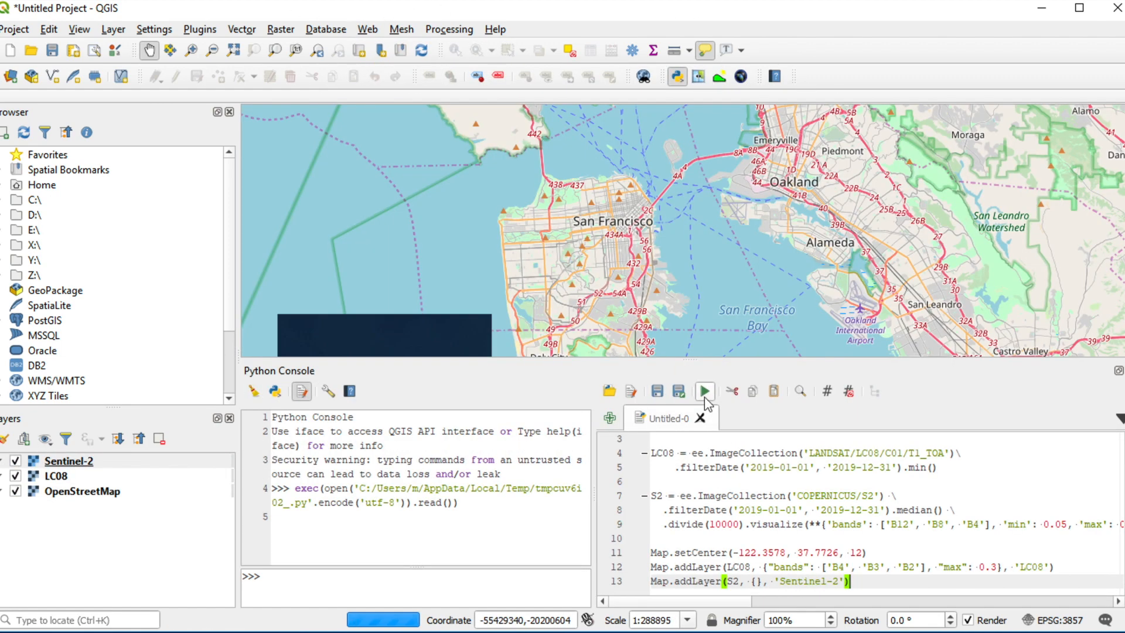
Compare the Sentinel-2 layer with the imagery beneath it using the map swipe tool
click(698, 76)
drag(761, 244, 785, 296)
drag(728, 155, 820, 327)
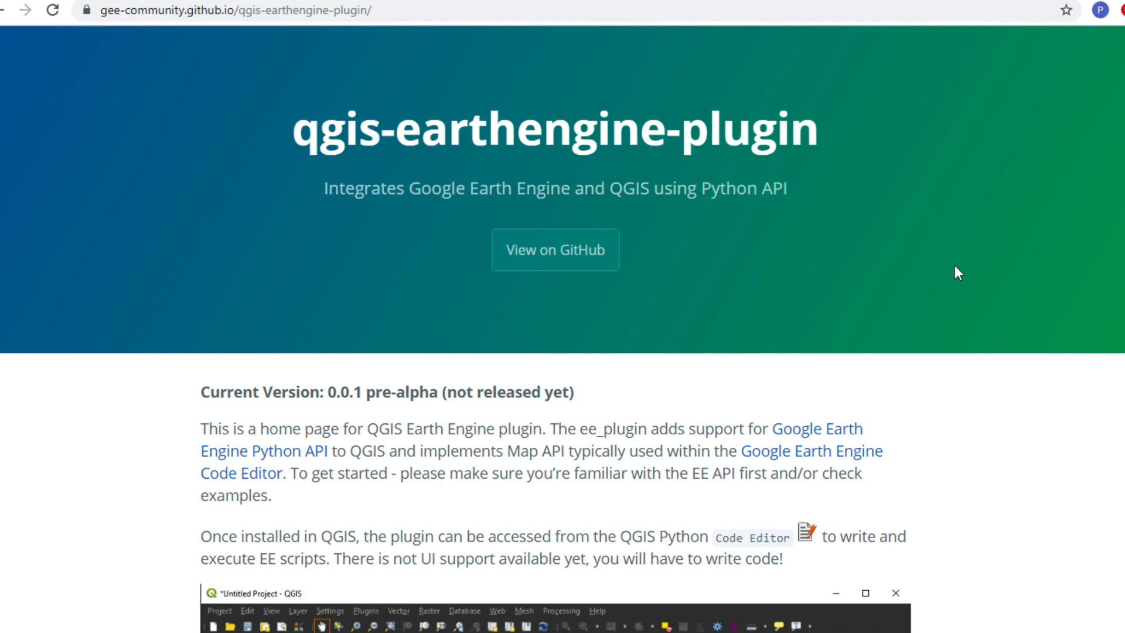
In the browser, read the qgis-earthengine-plugin home page through its example script and the list of implemented Map functions
scroll(958, 273, down, 4)
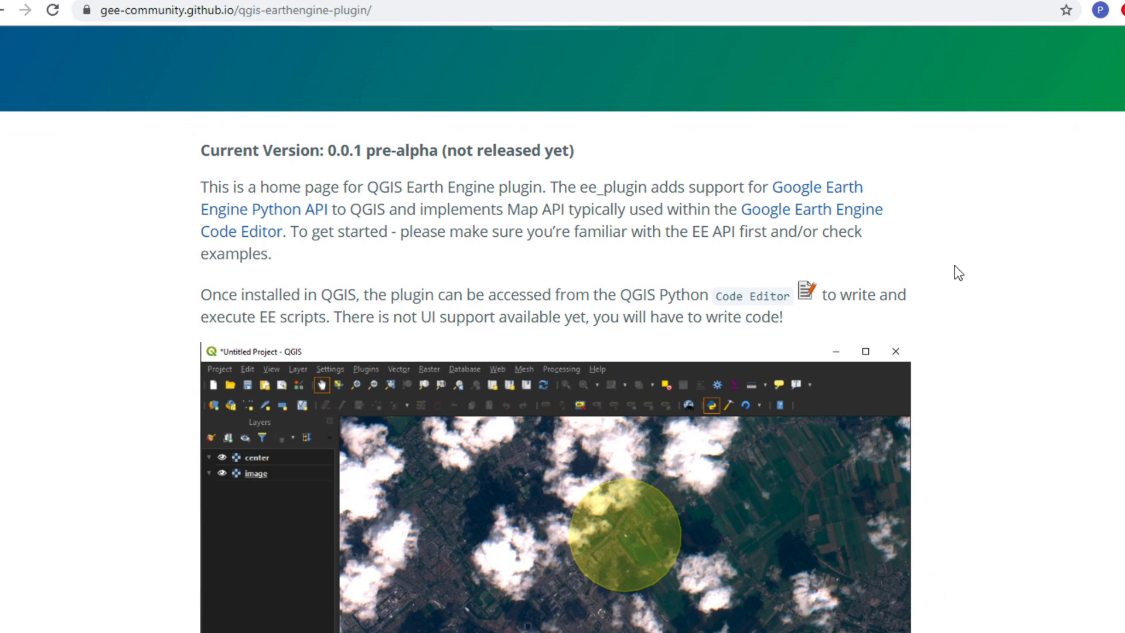
scroll(958, 273, down, 7)
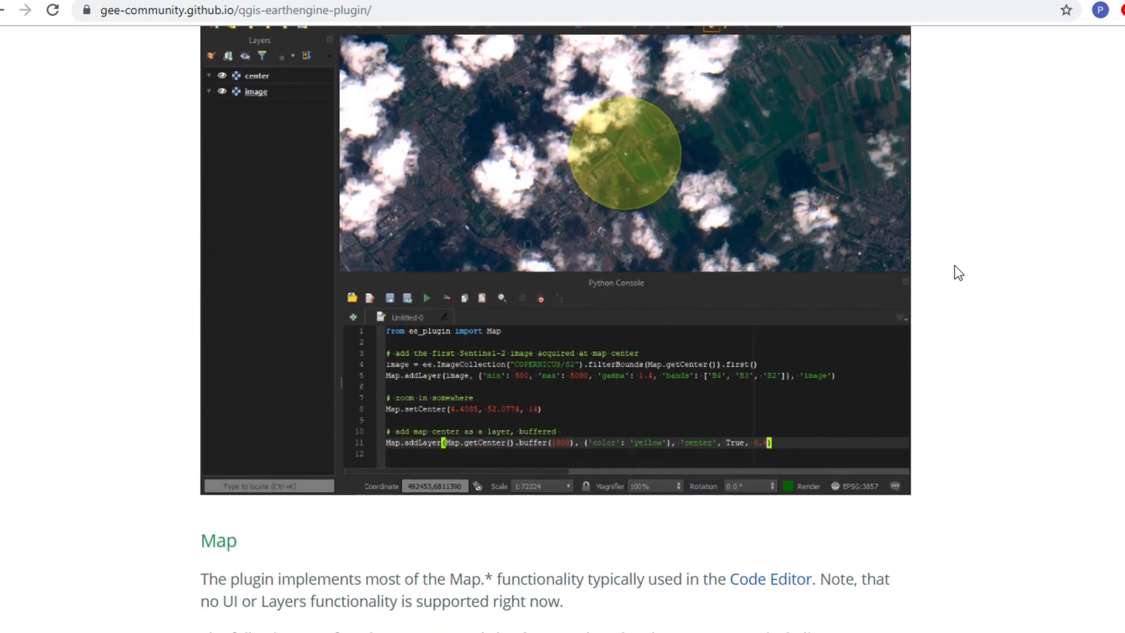
scroll(958, 273, down, 5)
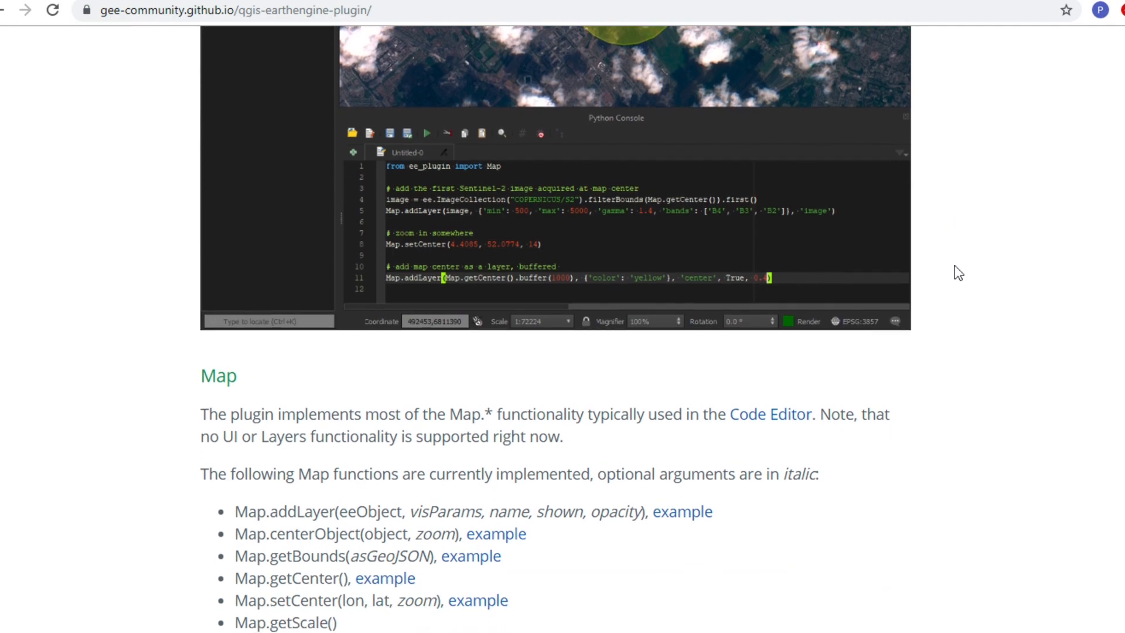
scroll(958, 273, down, 8)
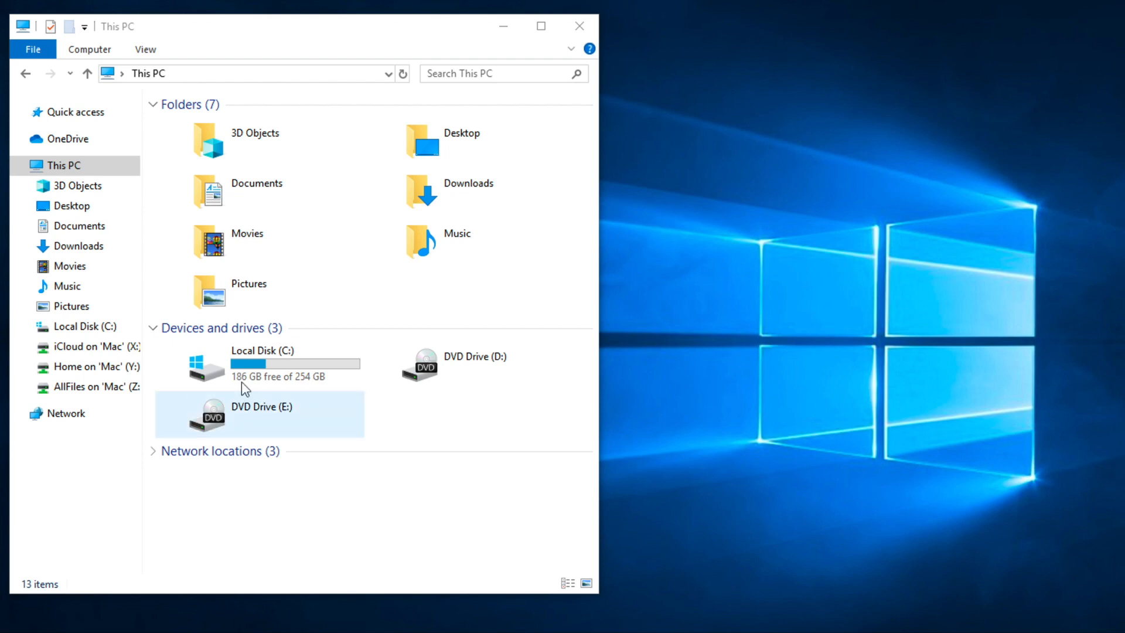
In File Explorer, open the QGIS 3.10 installation folder under Program Files on drive C
double_click(275, 356)
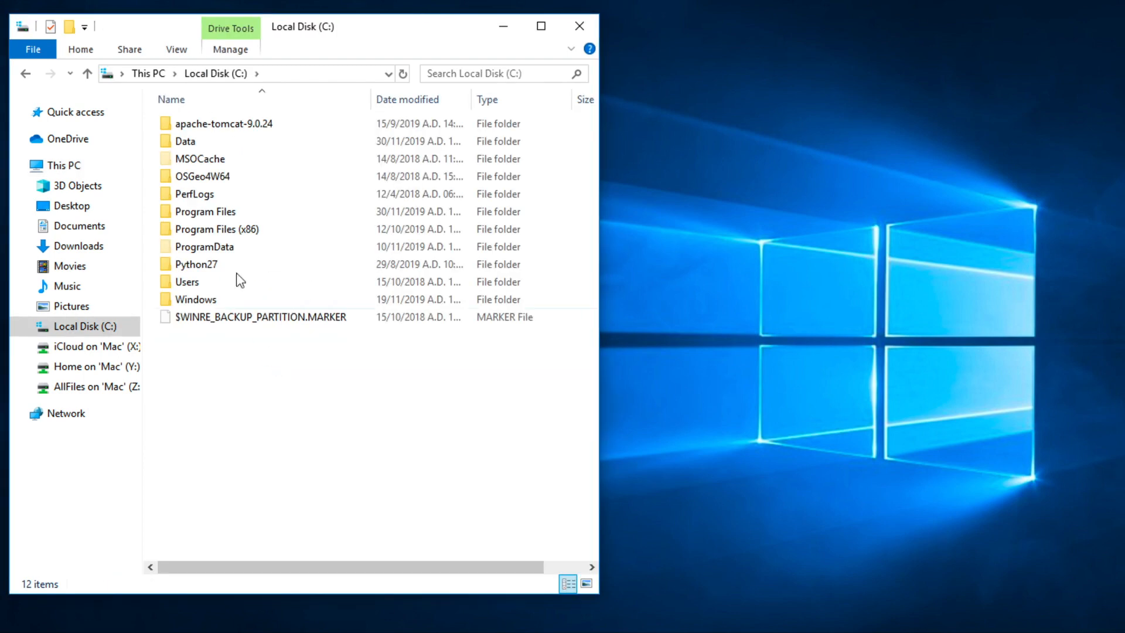
click(223, 213)
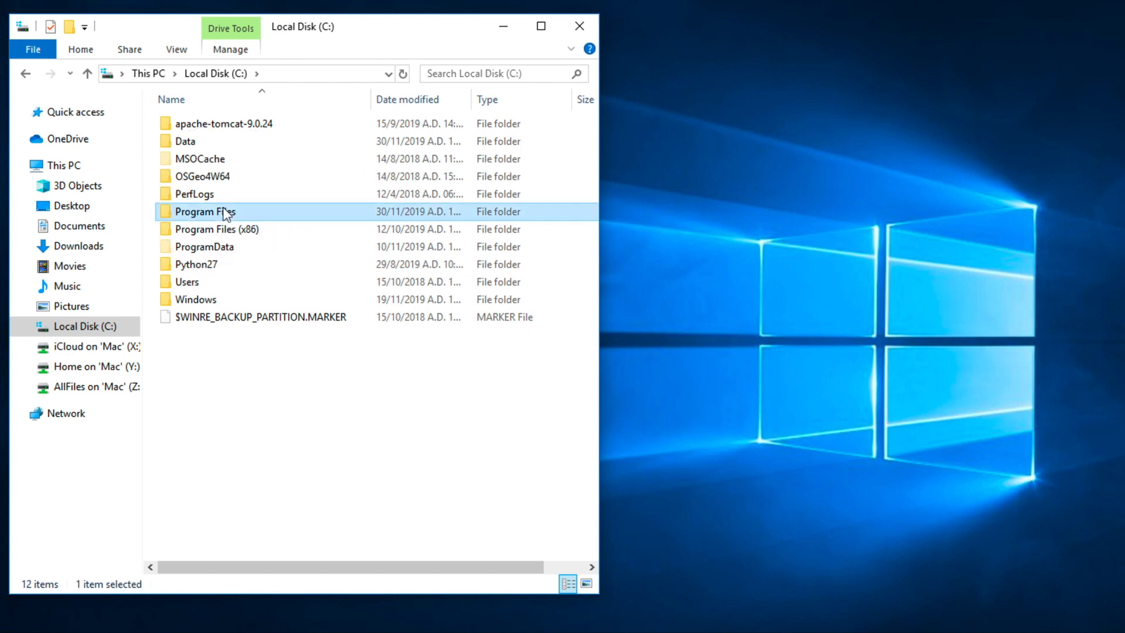
double_click(224, 211)
click(206, 339)
double_click(206, 339)
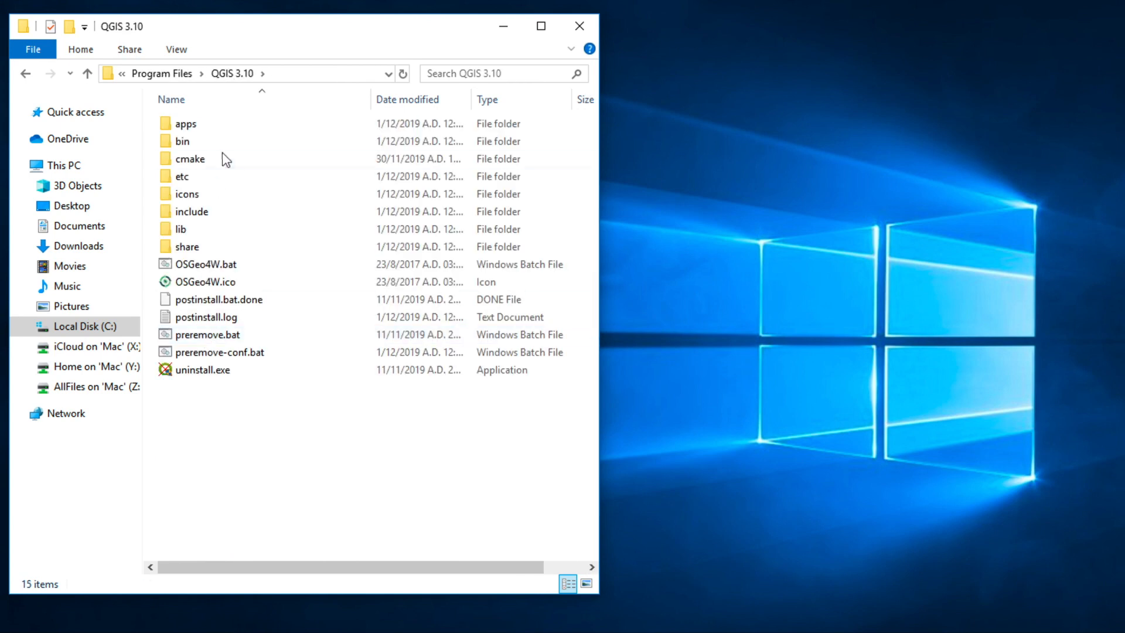
Go to the apps\Python37\Lib\site-packages folder inside the QGIS 3.10 installation
click(216, 123)
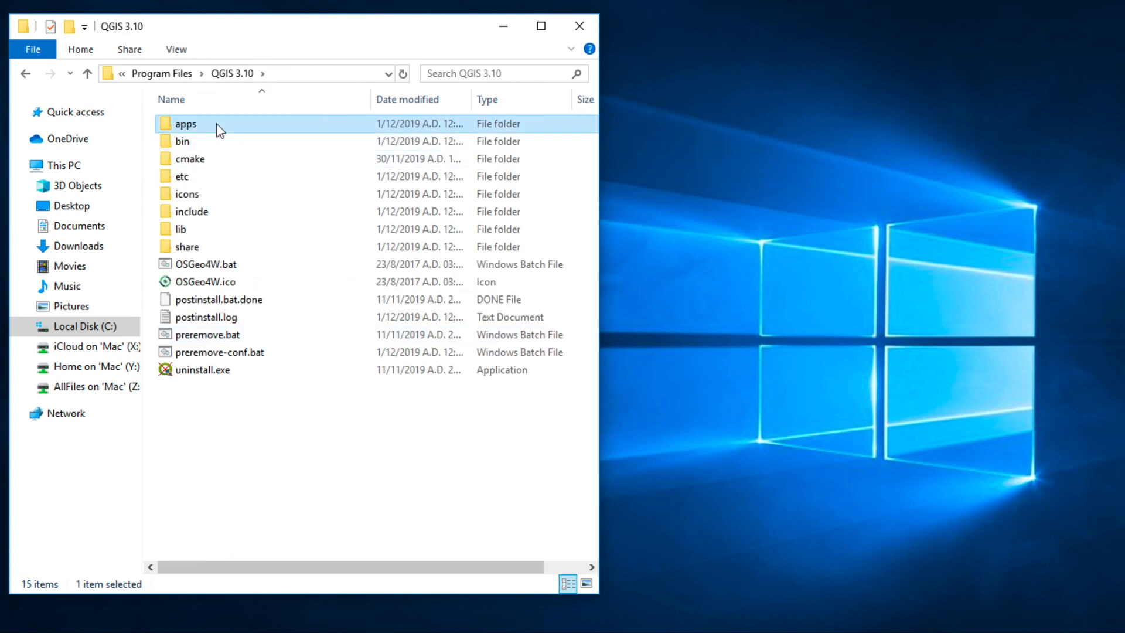
double_click(216, 123)
double_click(211, 180)
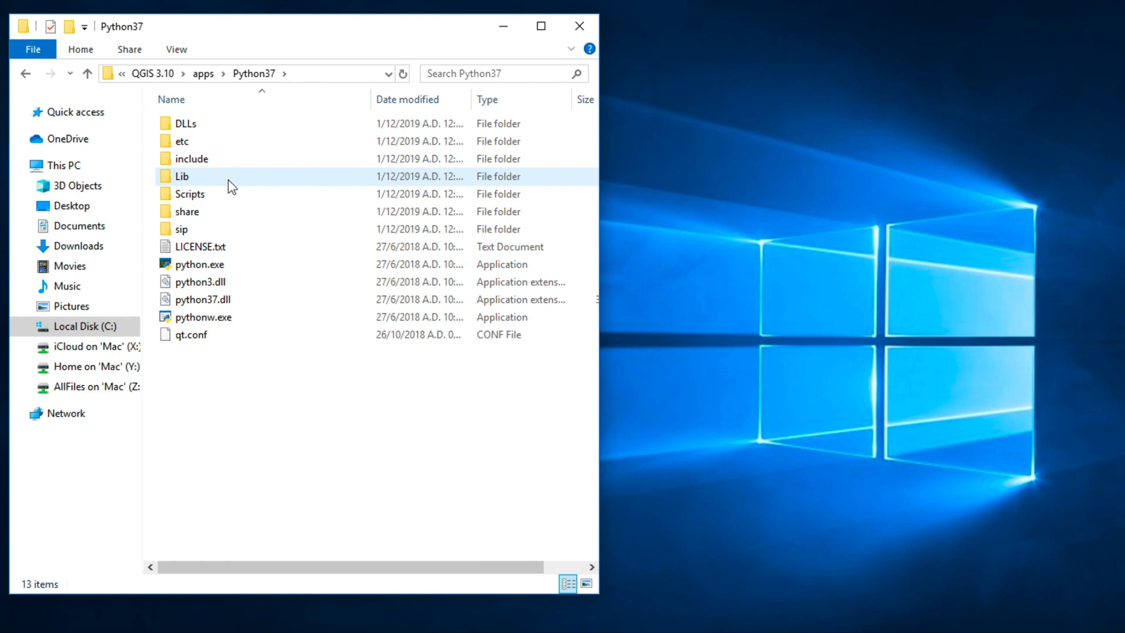
click(227, 179)
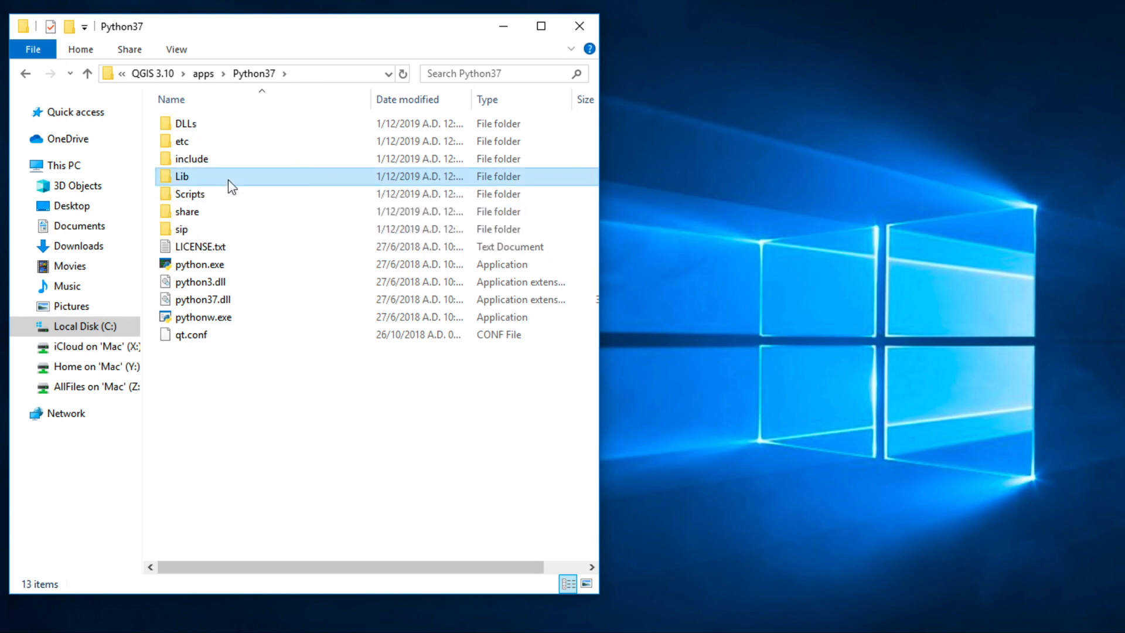
double_click(227, 179)
key(s)
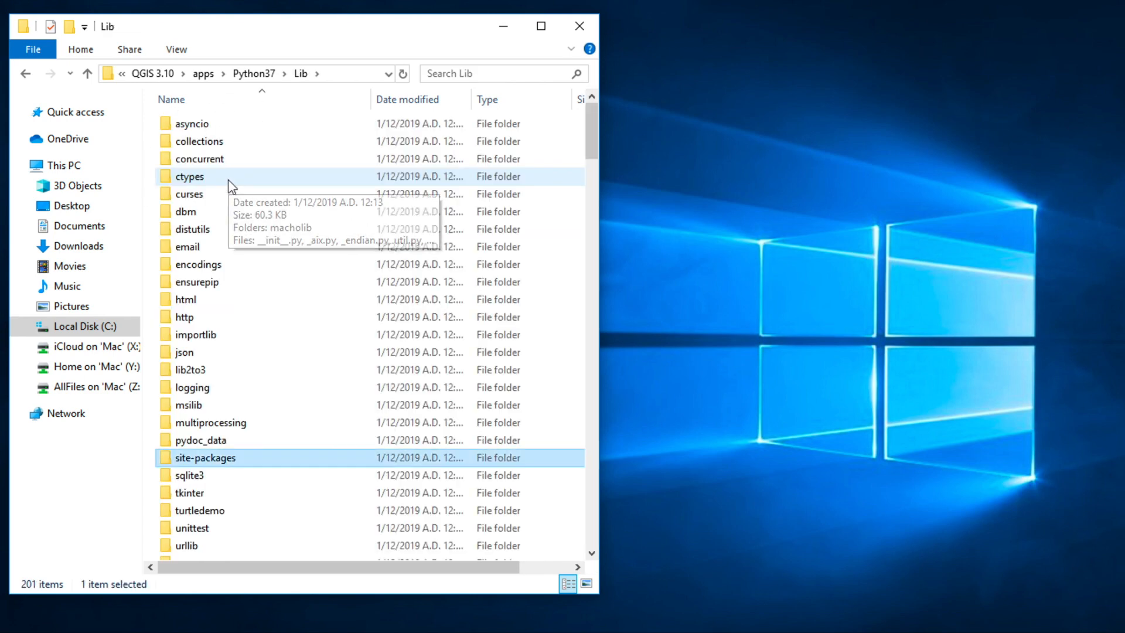
click(249, 457)
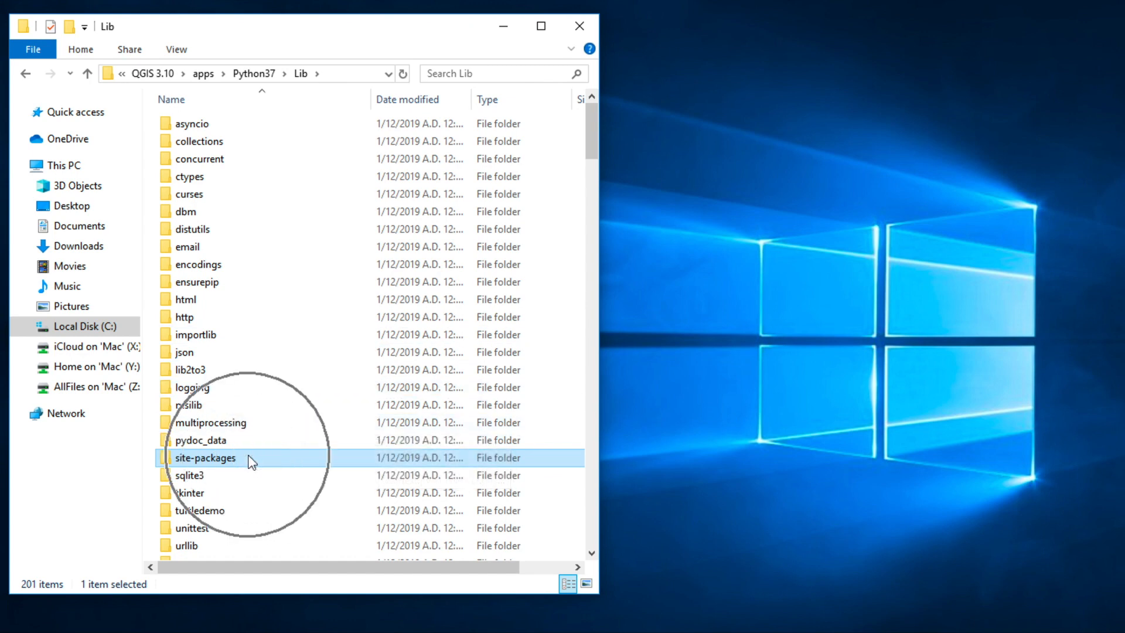
double_click(249, 456)
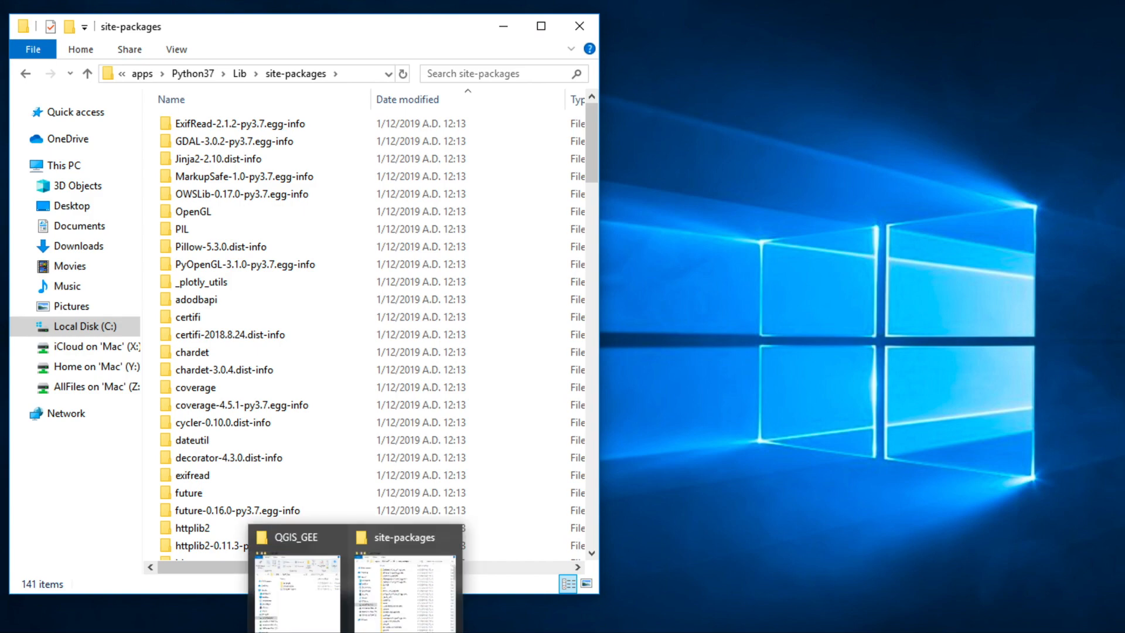
Copy all items from the site-packages folder inside QGIS_GEE
click(311, 592)
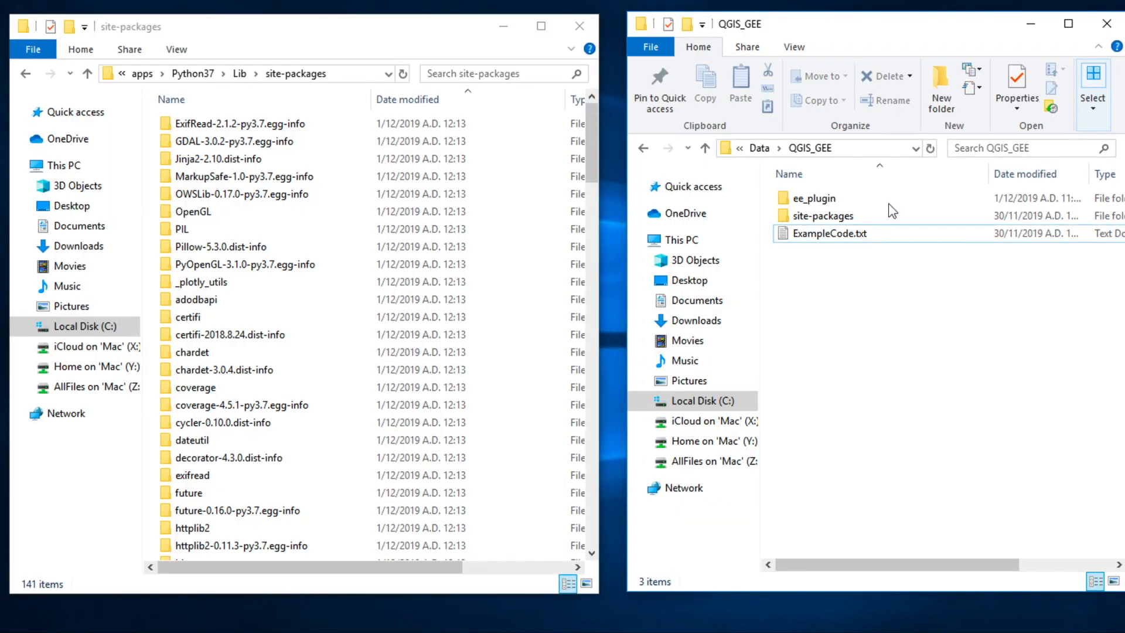
double_click(828, 218)
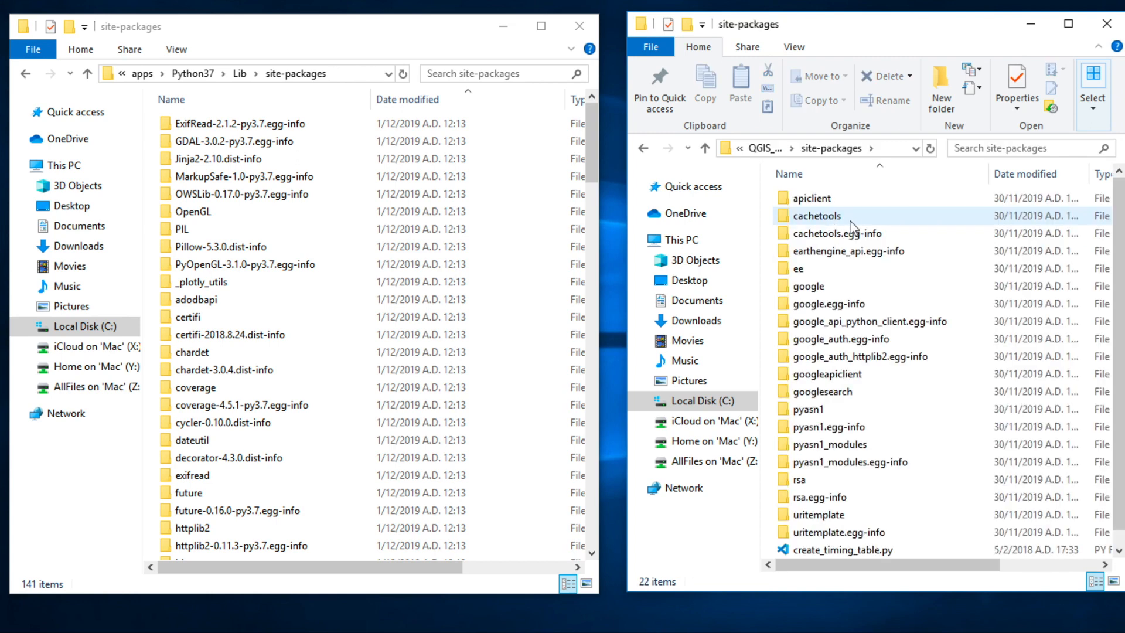
click(984, 258)
key(ctrl+a)
right_click(898, 253)
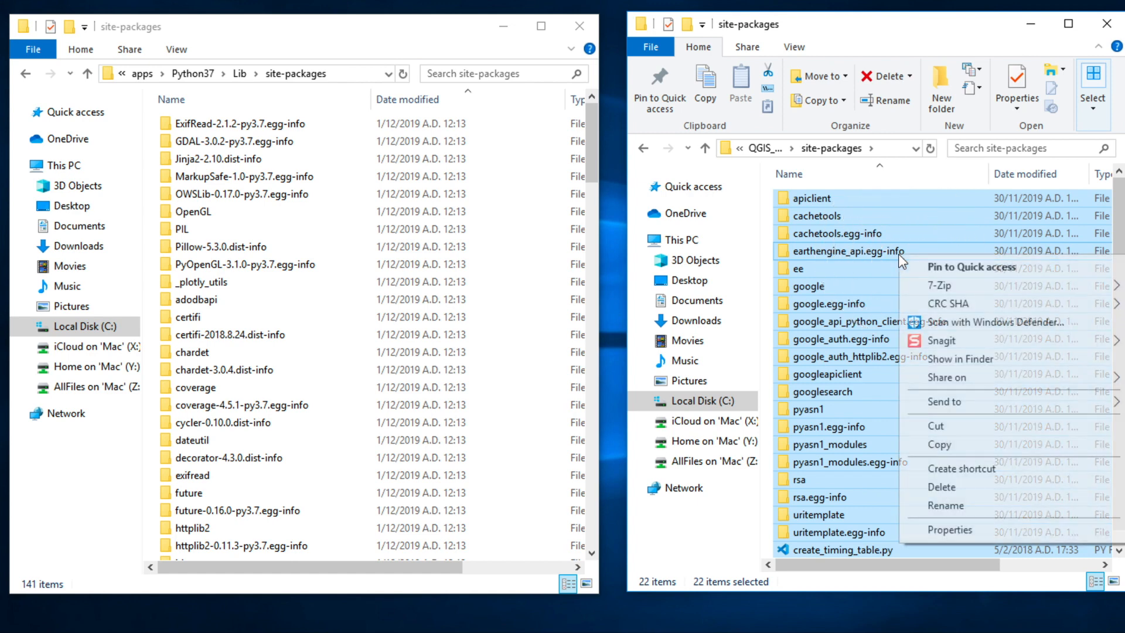
click(936, 448)
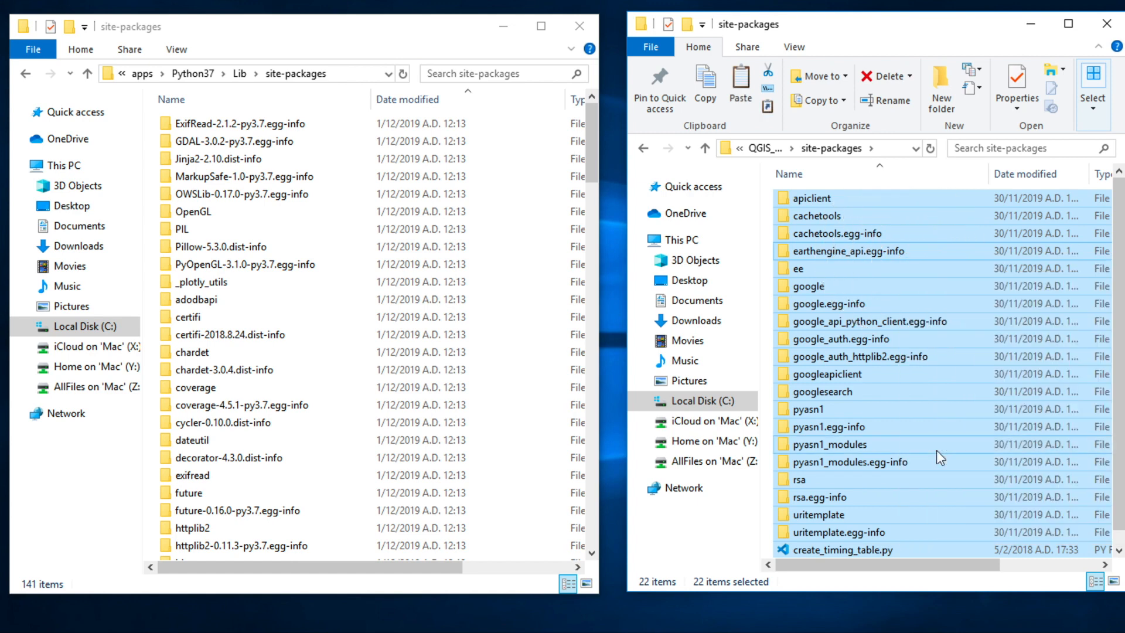
Paste the copied packages into the Python37 site-packages folder, granting administrator permission for all items
click(536, 248)
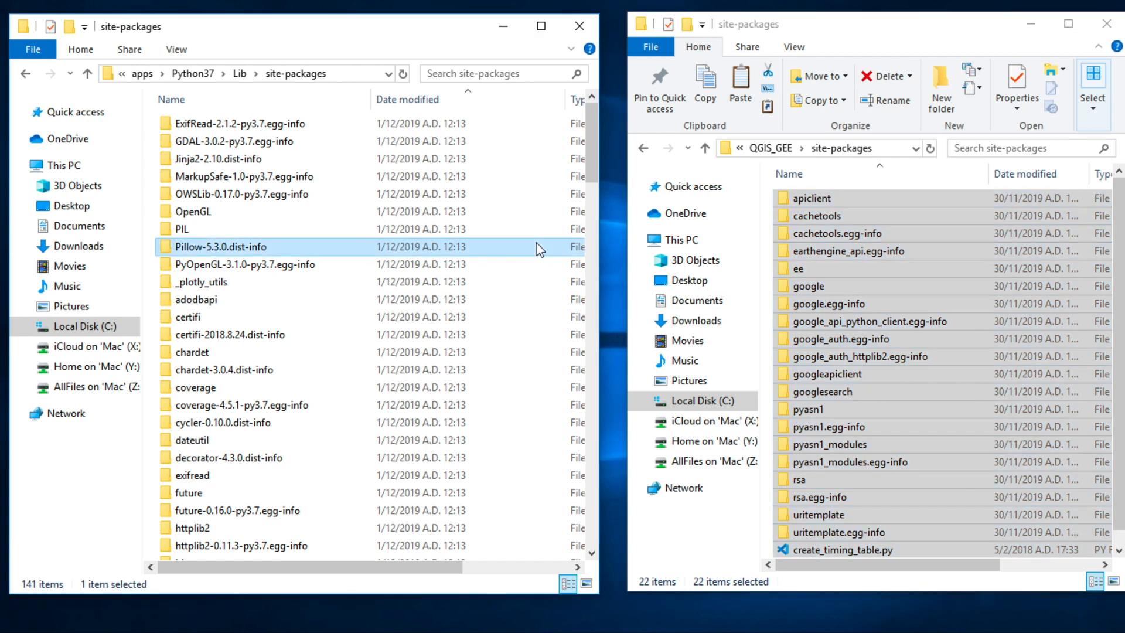
right_click(528, 164)
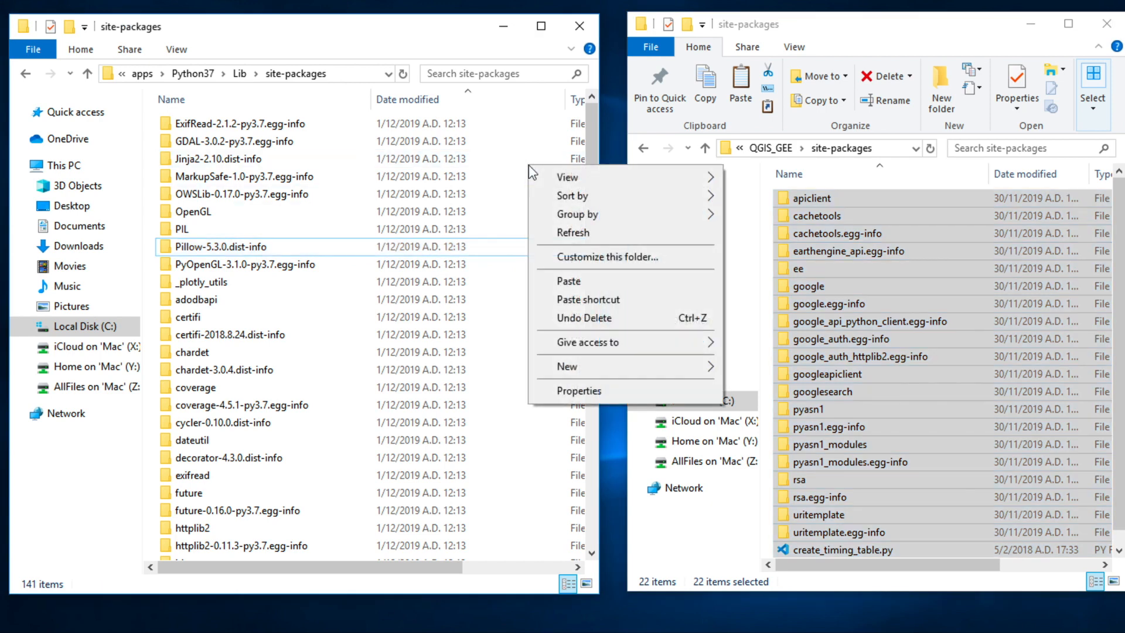
click(563, 285)
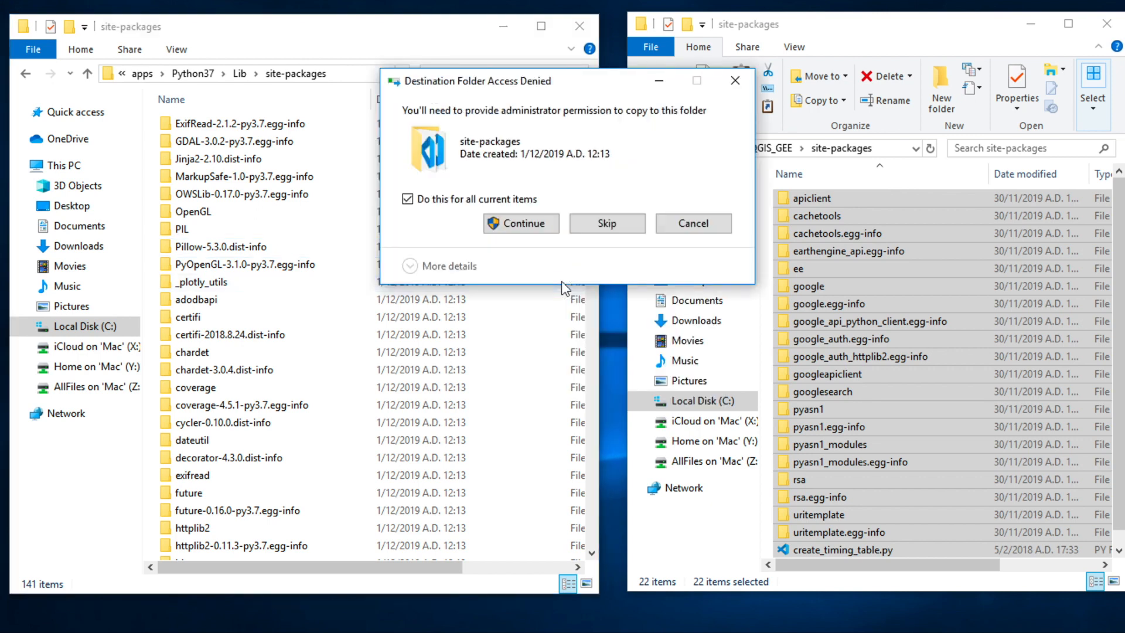
click(523, 223)
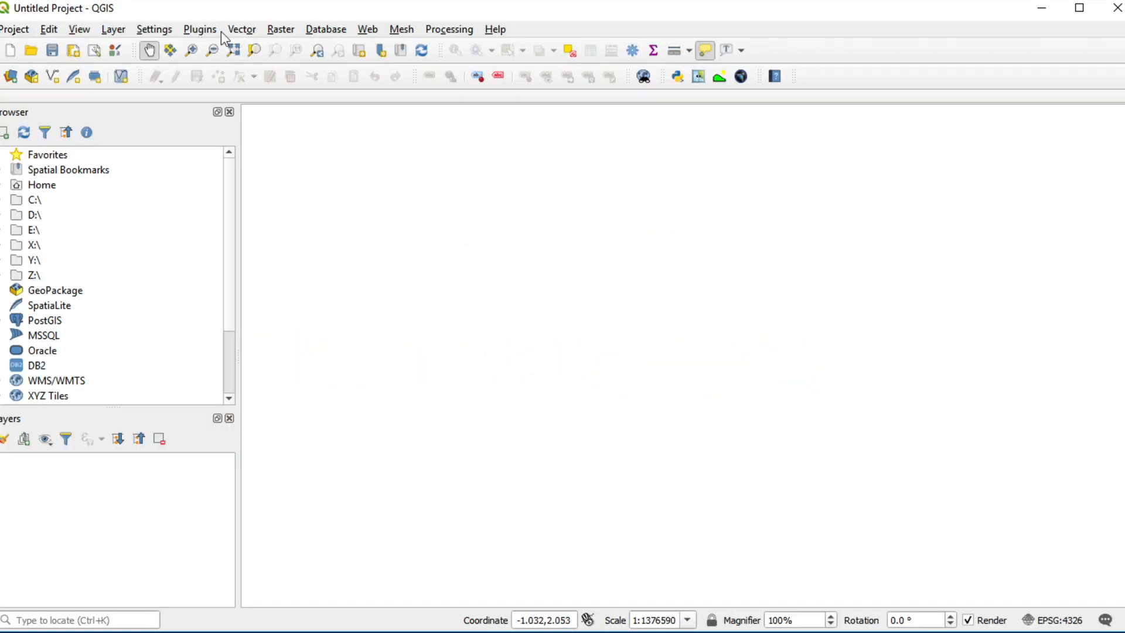
In QGIS, open the active user profile's folder and close the QGIS window
click(165, 35)
mouse_move(185, 46)
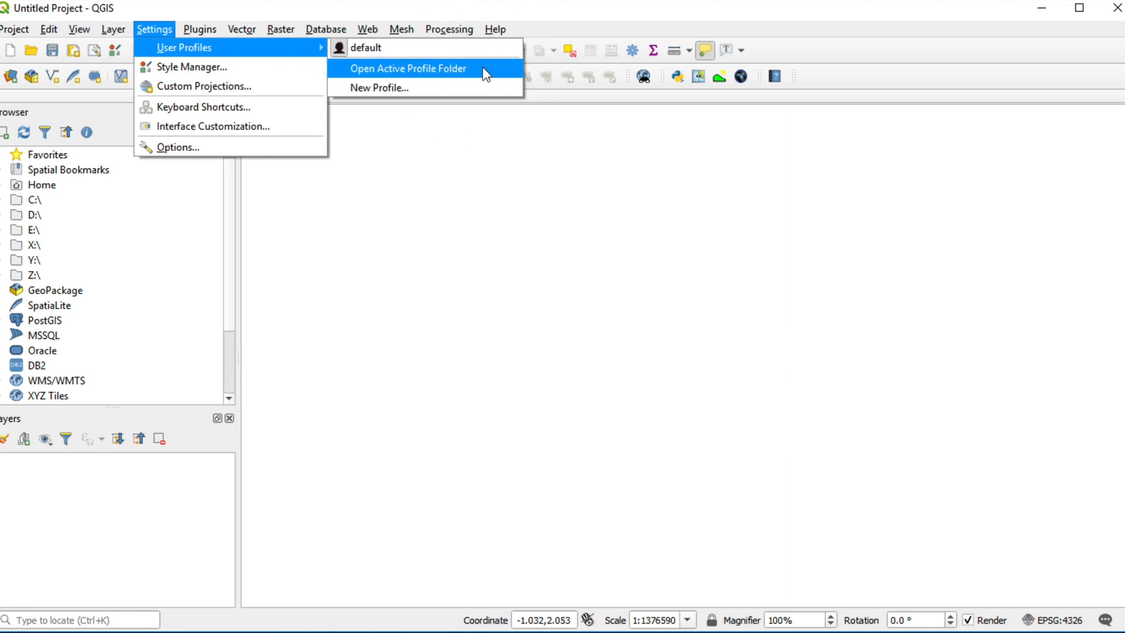
click(483, 69)
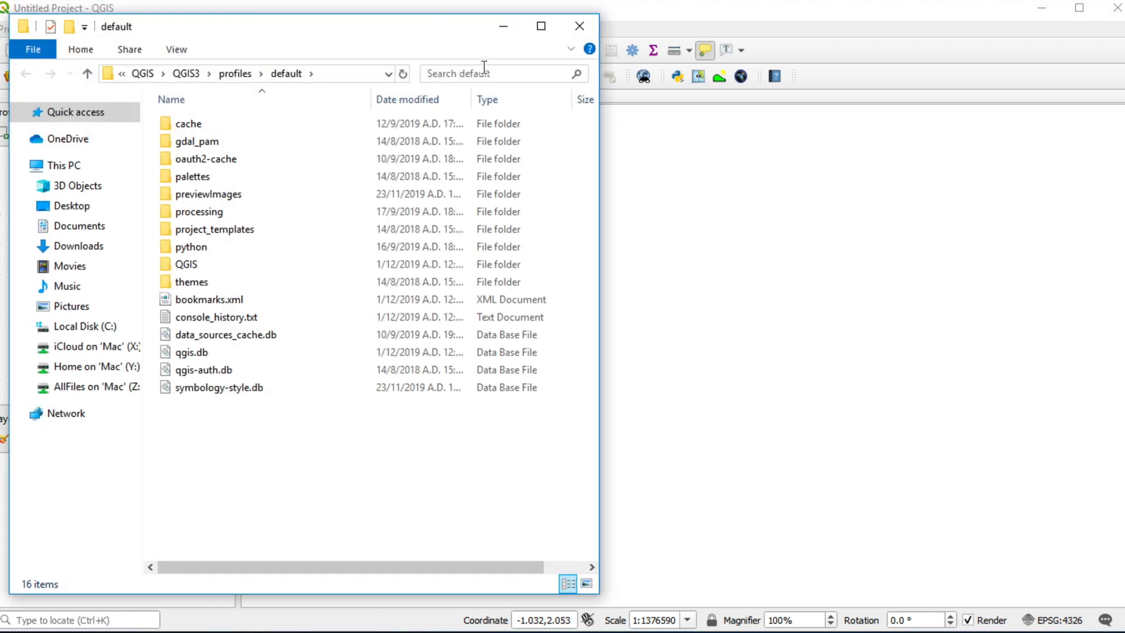
click(1116, 22)
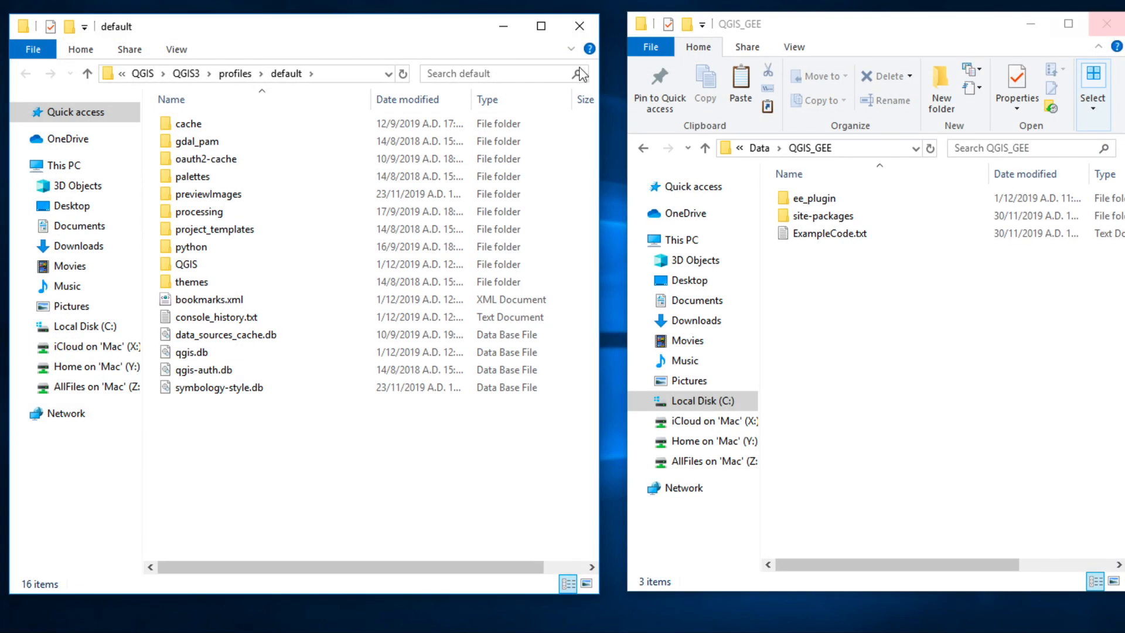
Copy the ee_plugin folder from QGIS_GEE into the default profile's python\plugins folder
double_click(209, 251)
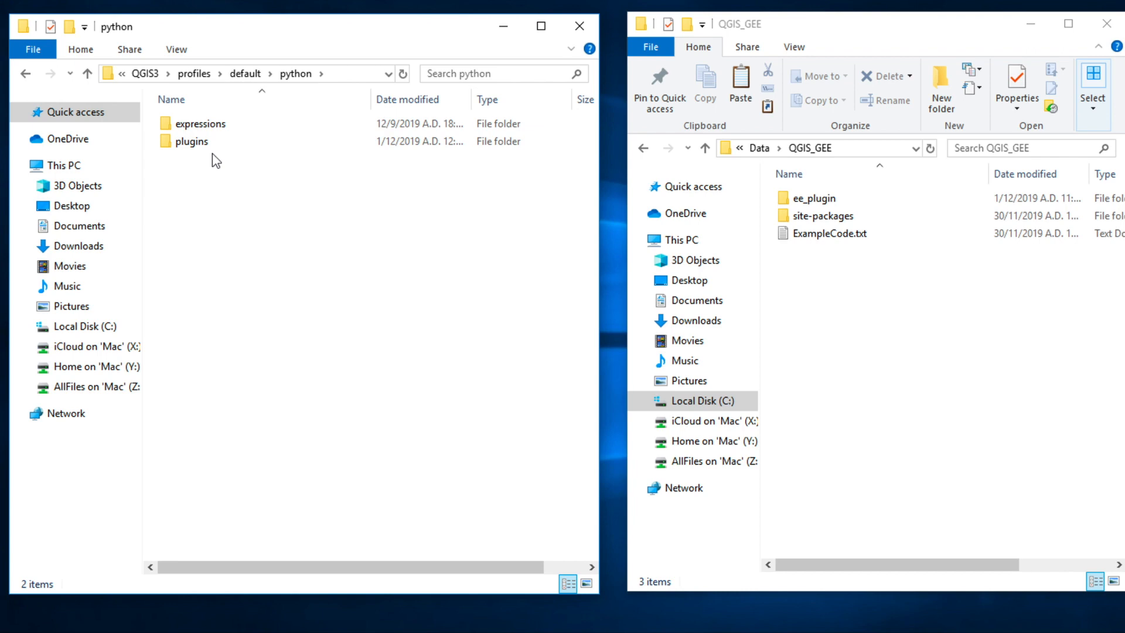
double_click(215, 143)
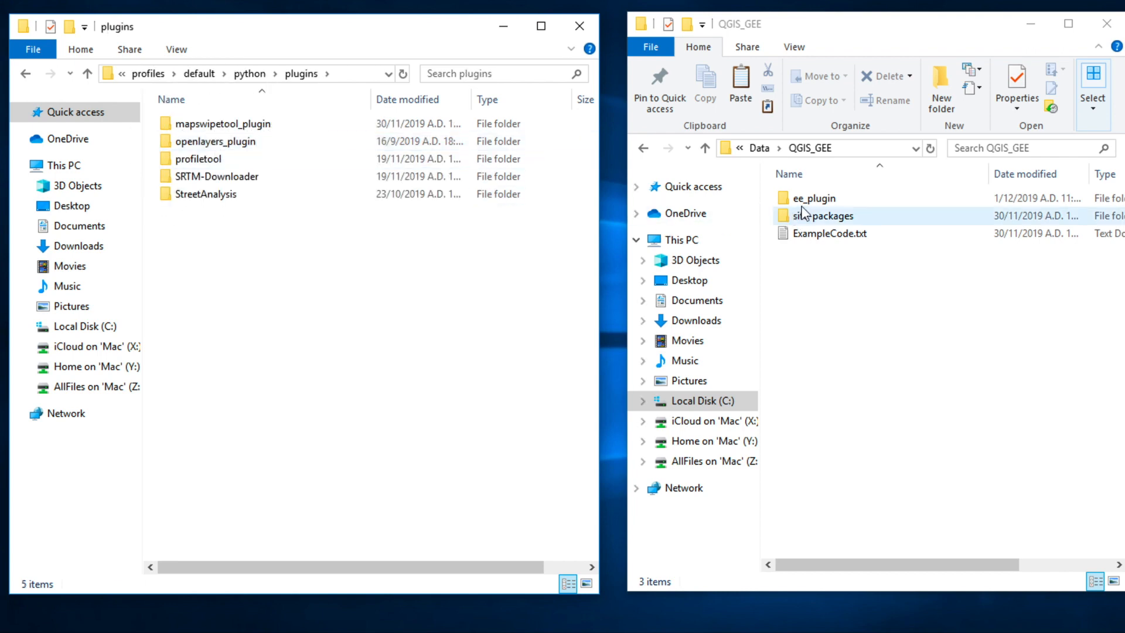
click(832, 202)
key(ctrl+c)
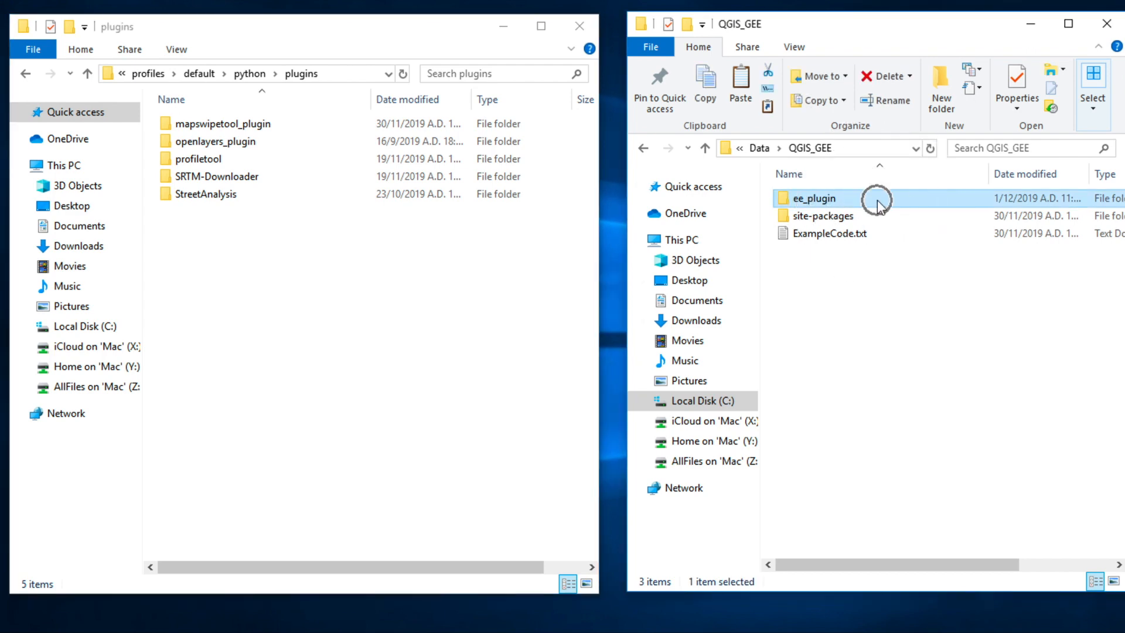
right_click(877, 200)
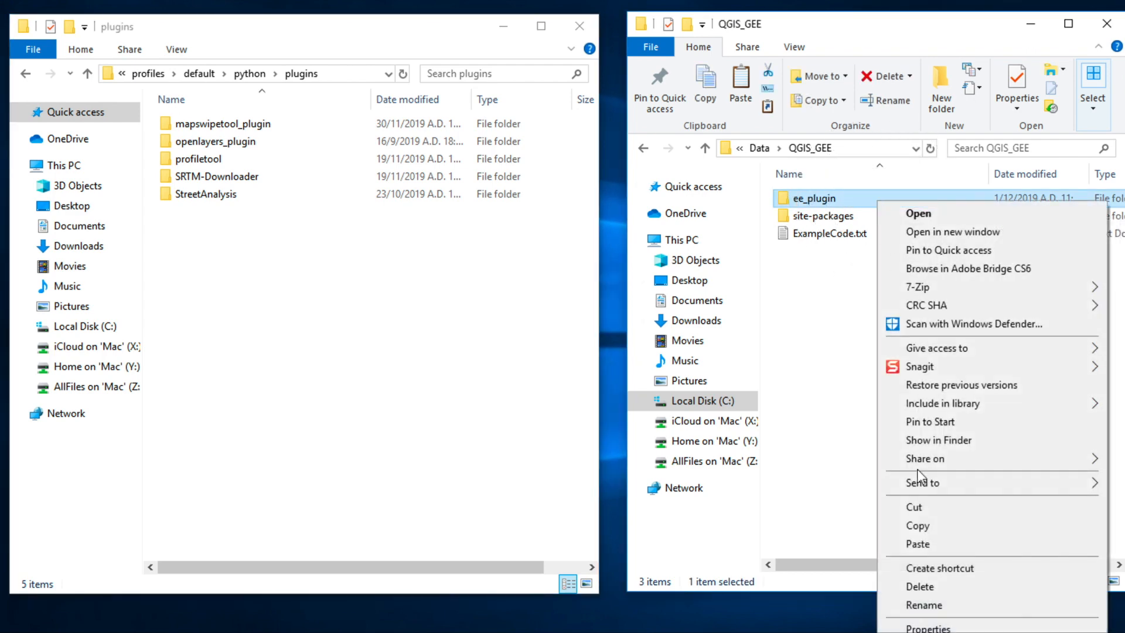
click(919, 525)
click(304, 287)
key(ctrl)
right_click(304, 283)
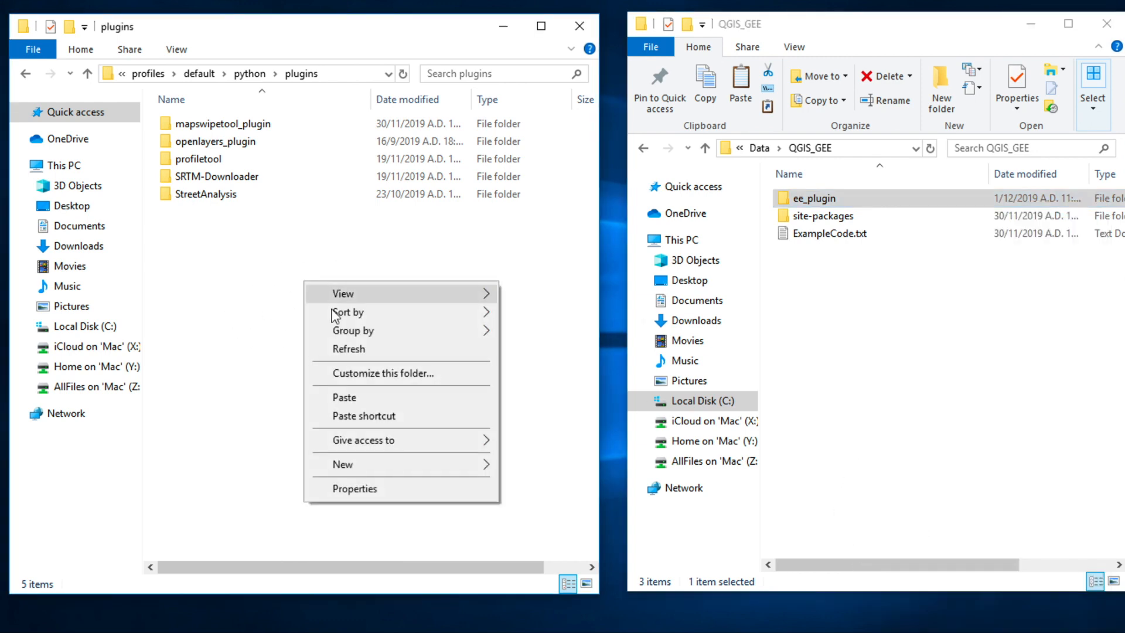
click(380, 398)
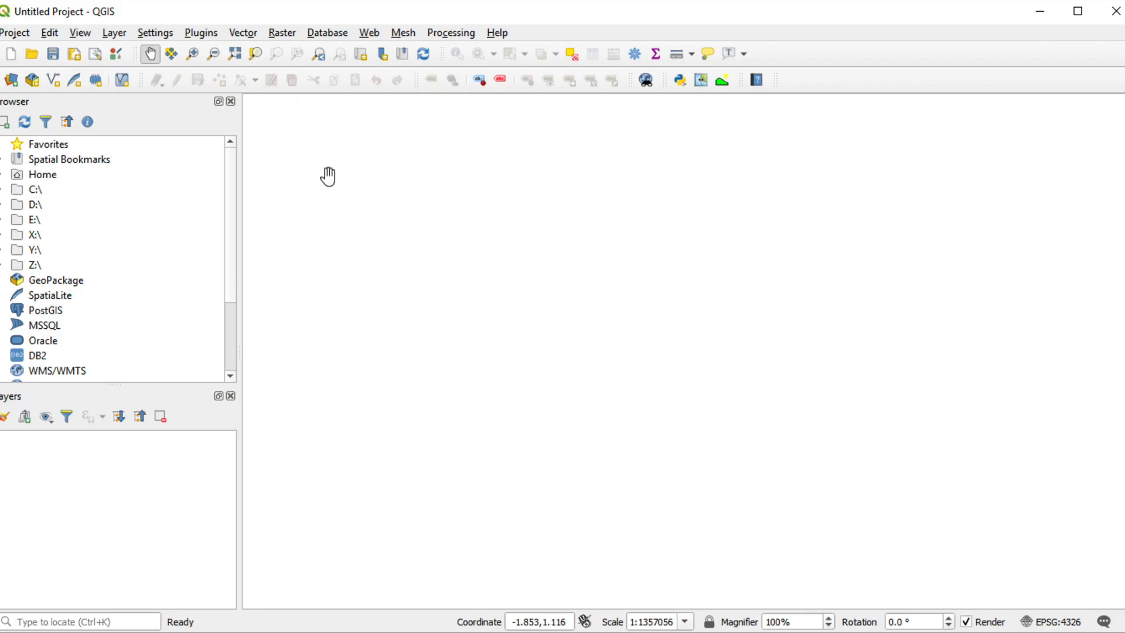
Enable the Google Earh Engine plugin among the installed QGIS plugins
click(201, 33)
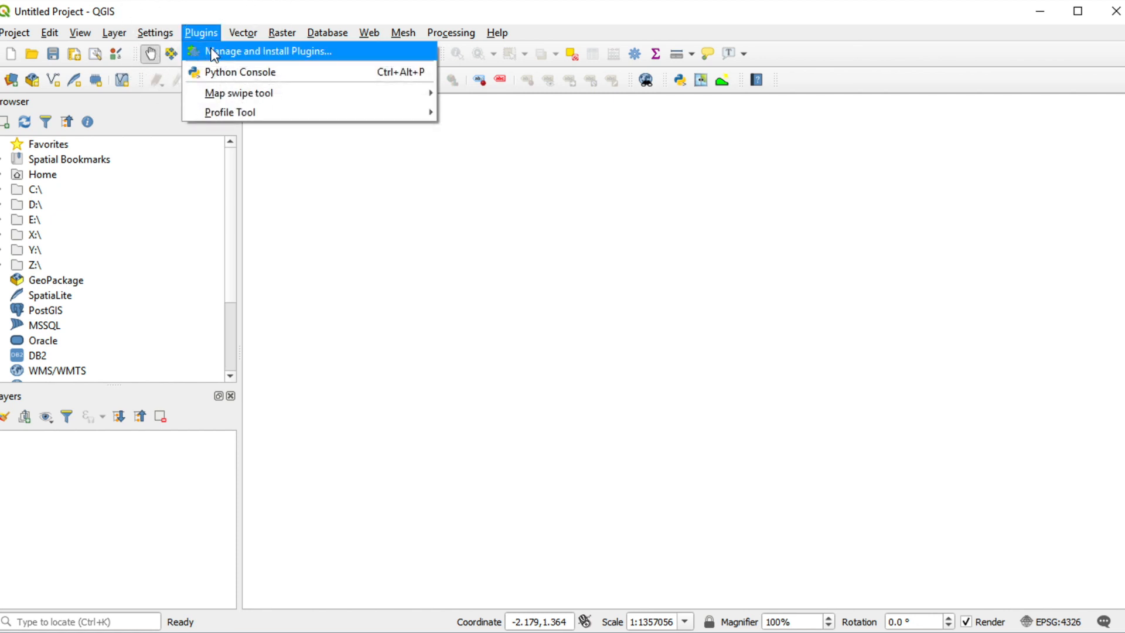
click(214, 53)
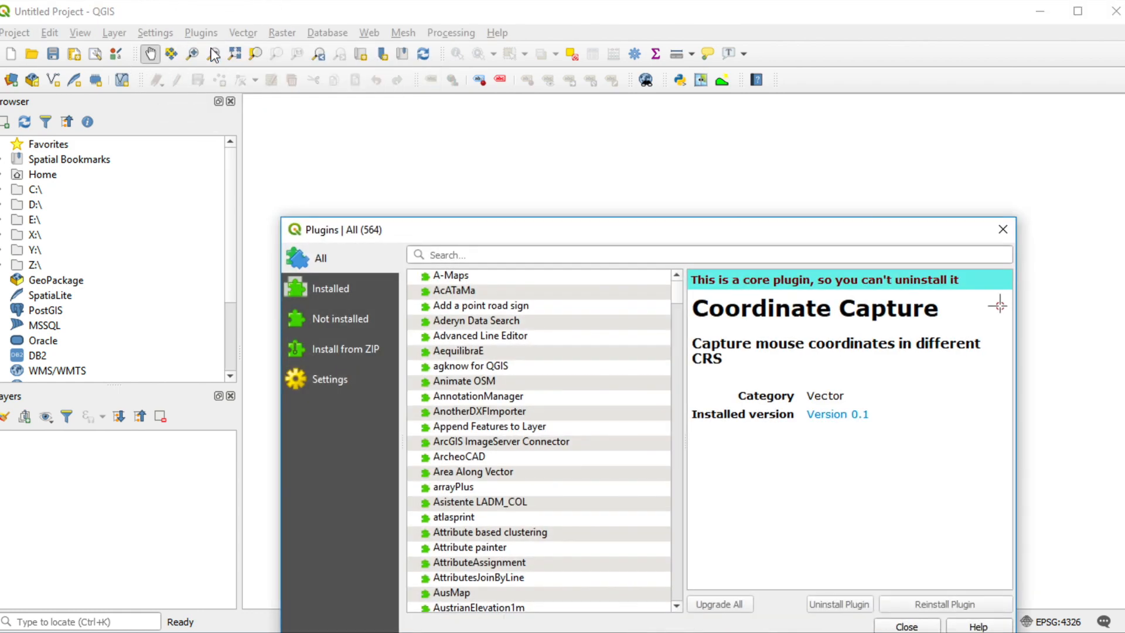
drag(557, 232, 548, 162)
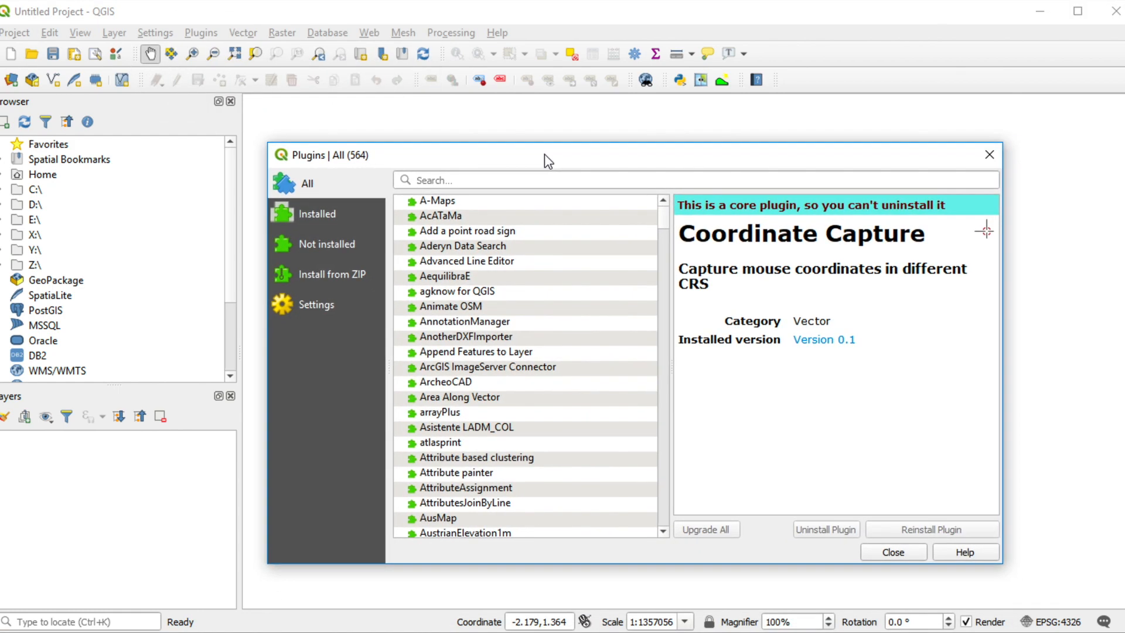
click(344, 221)
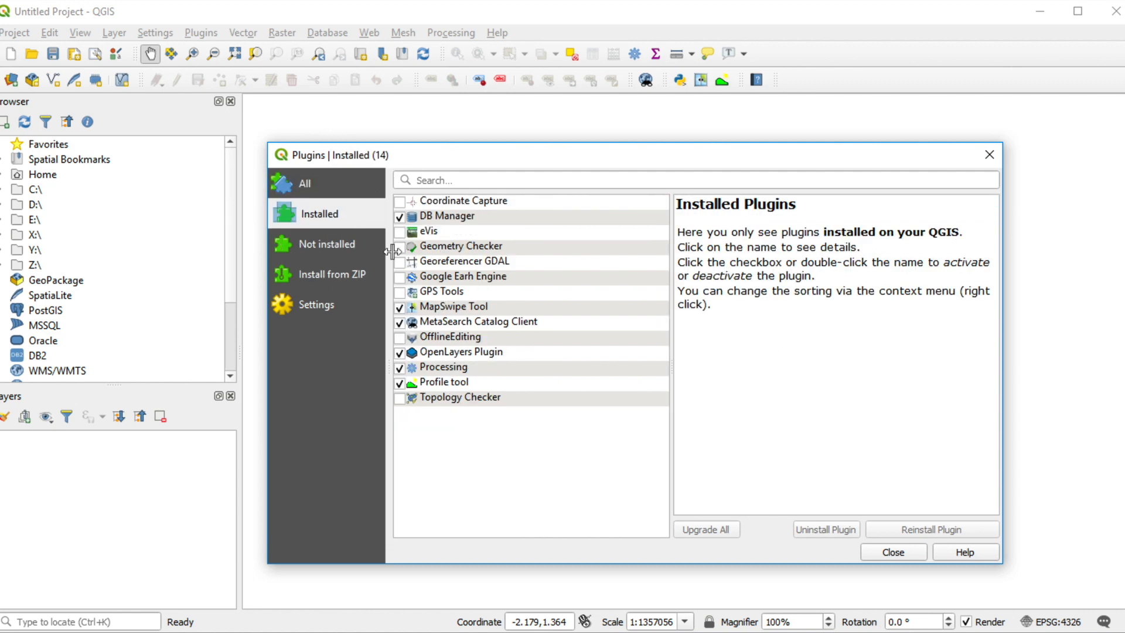
click(495, 280)
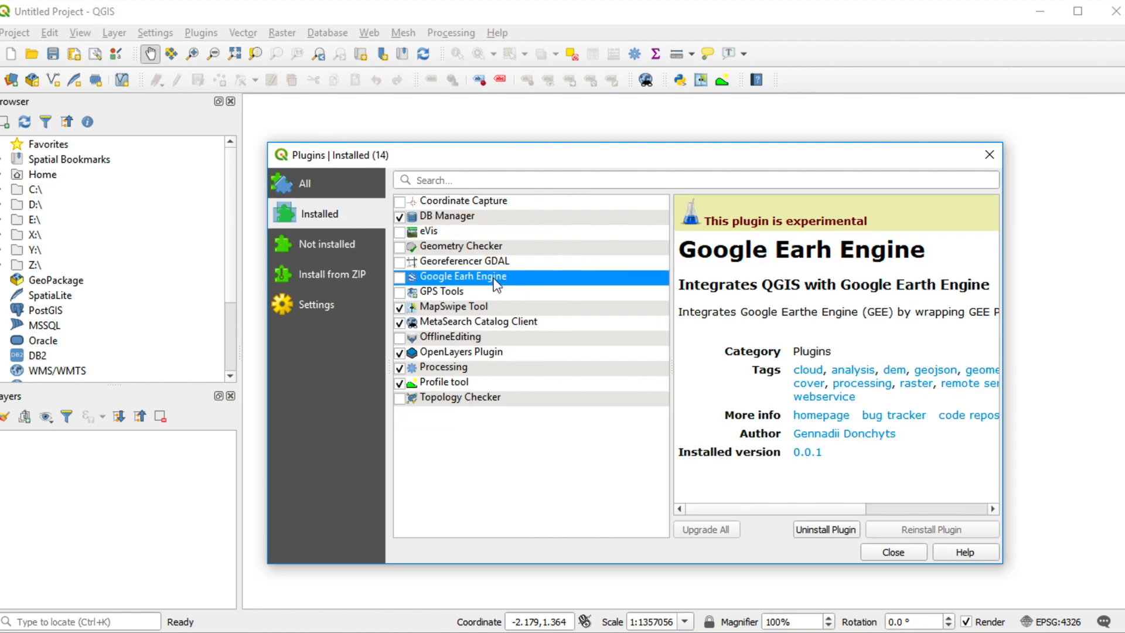
click(402, 278)
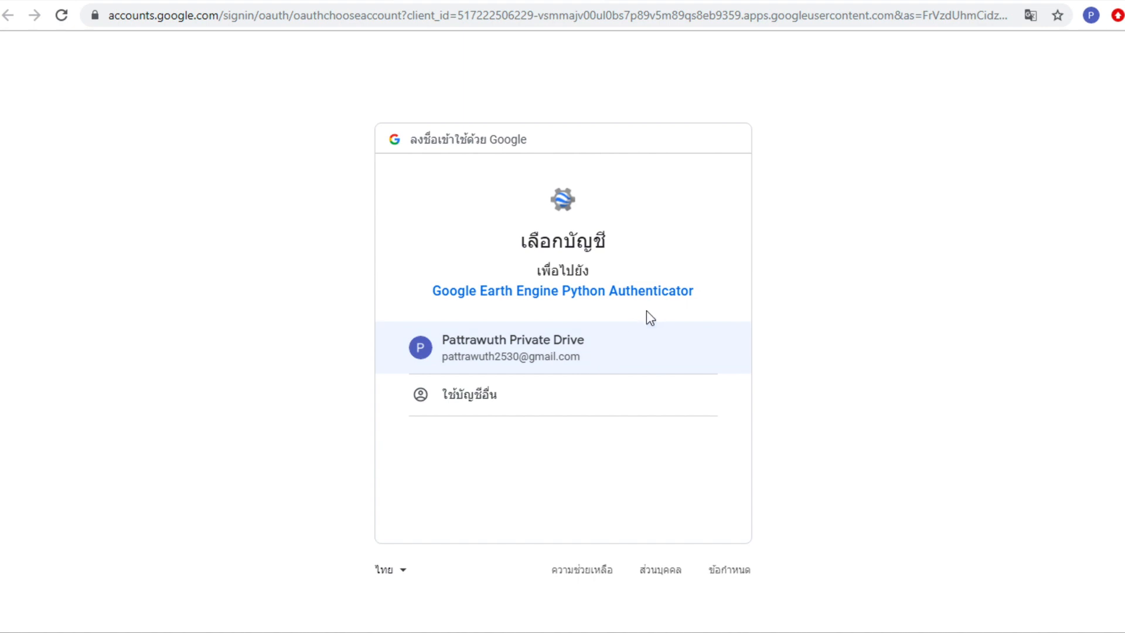
Authorize the Google Earth Engine Python Authenticator with the Google account and copy the generated authorization code
click(594, 346)
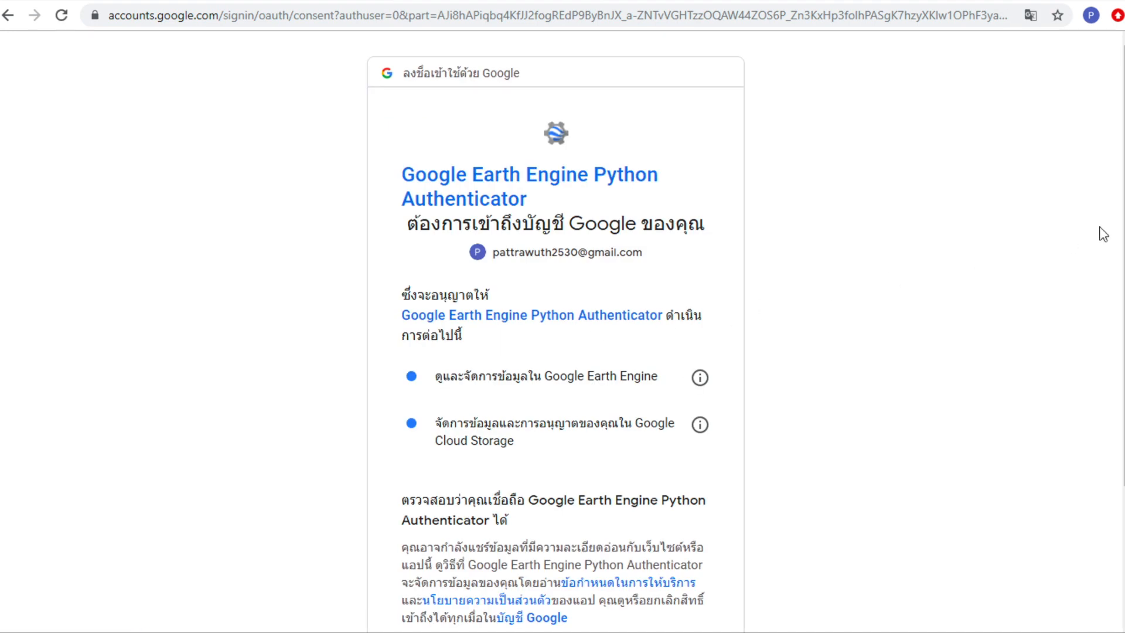
scroll(1102, 234, down, 2)
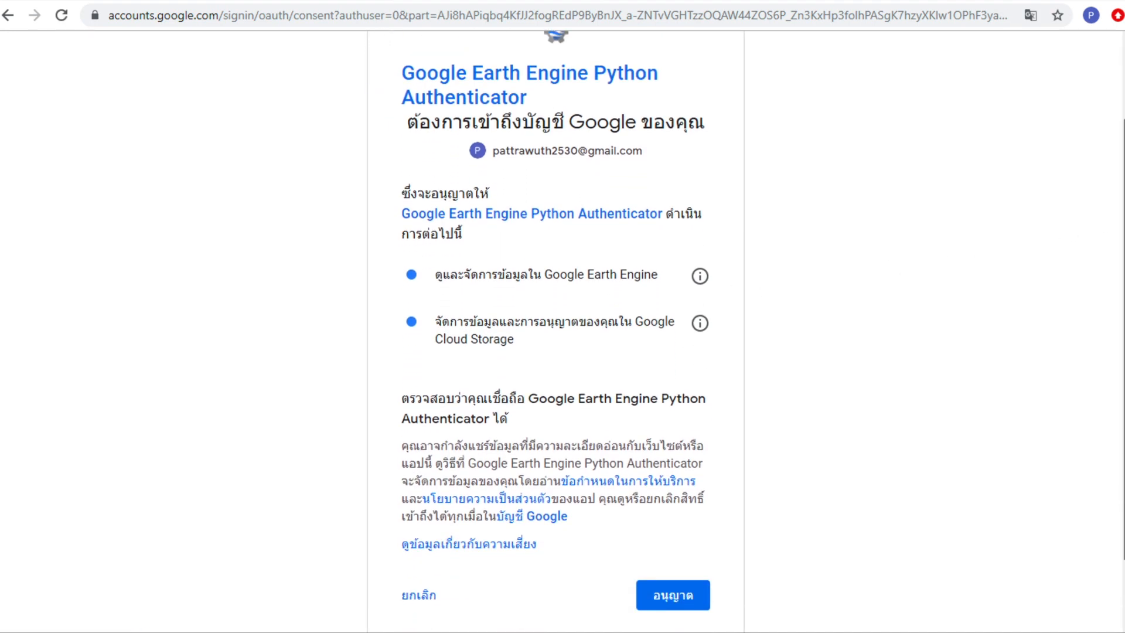
click(674, 595)
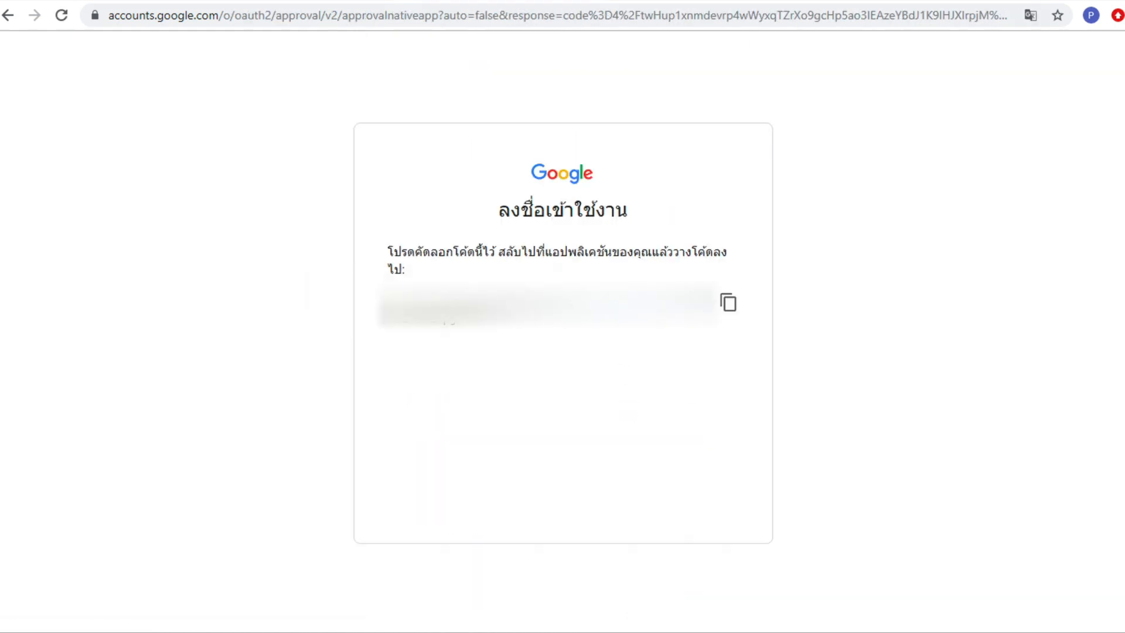
click(729, 309)
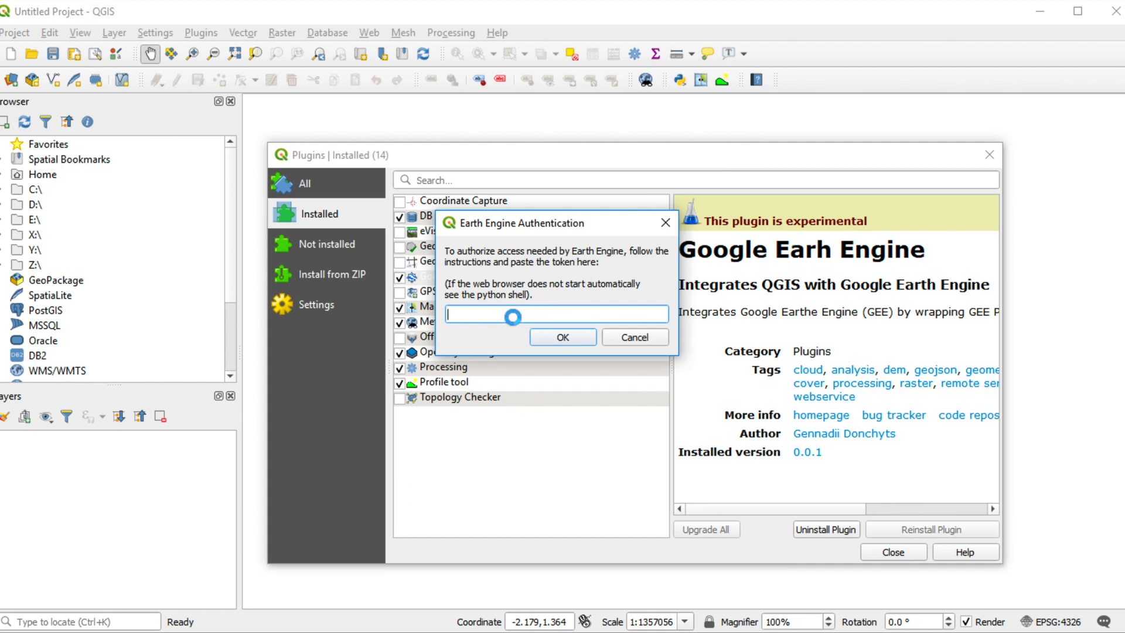
Paste the authorization token into the QGIS Earth Engine Authentication dialog, confirm it, and close the plugin manager
click(513, 317)
key(ctrl+v)
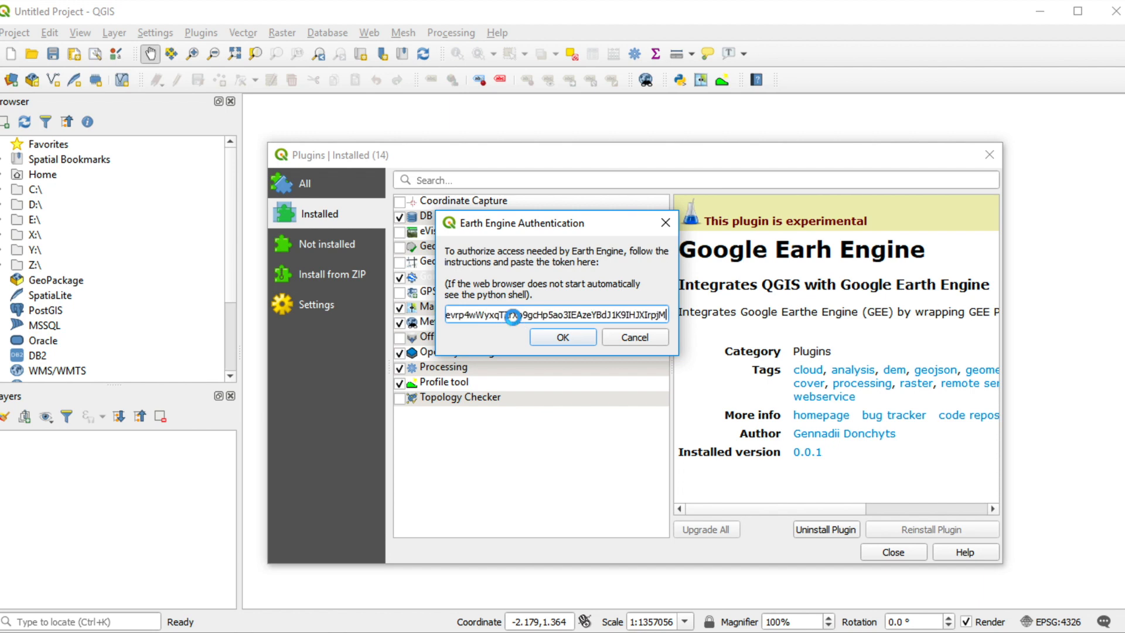
click(564, 336)
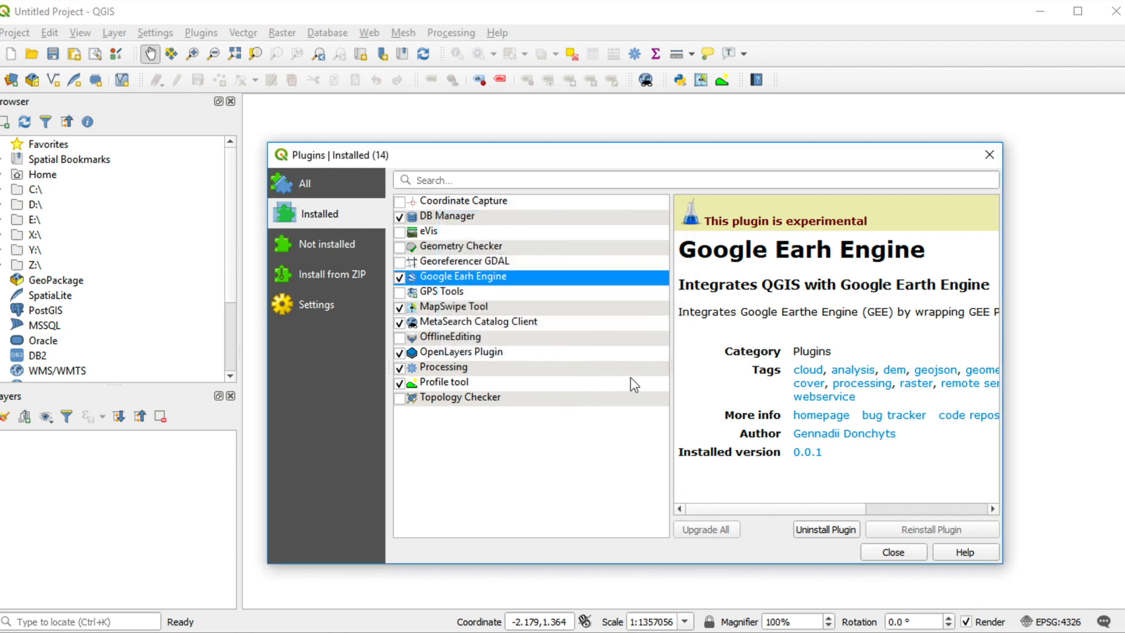
click(895, 556)
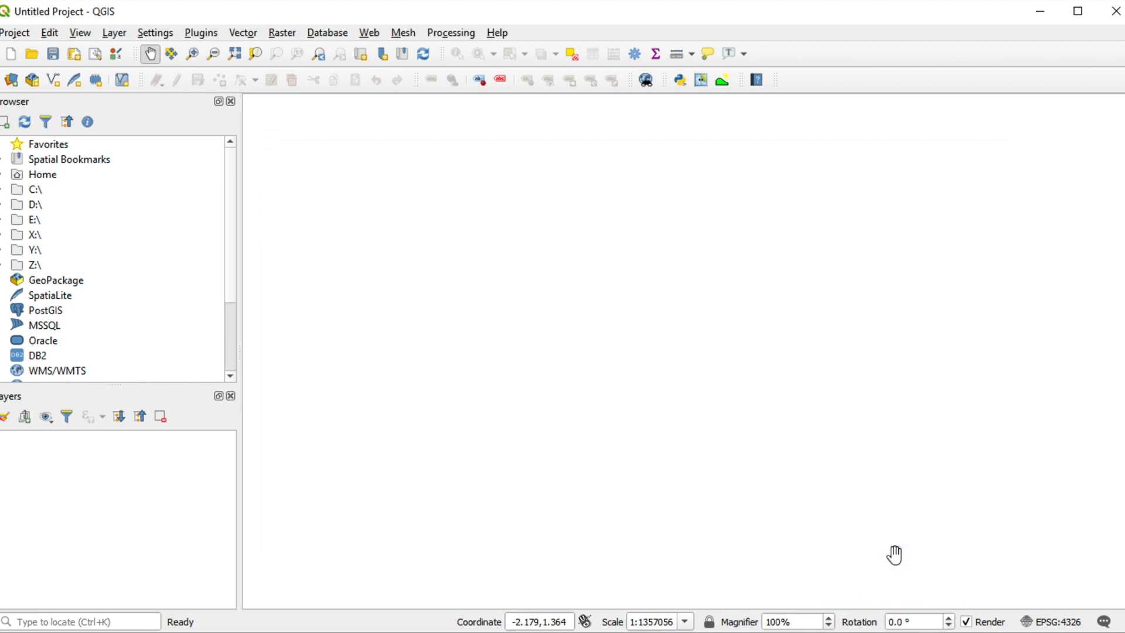
In the Python Console's script editor, write "from ee_plugin import Map" and run the script
click(680, 82)
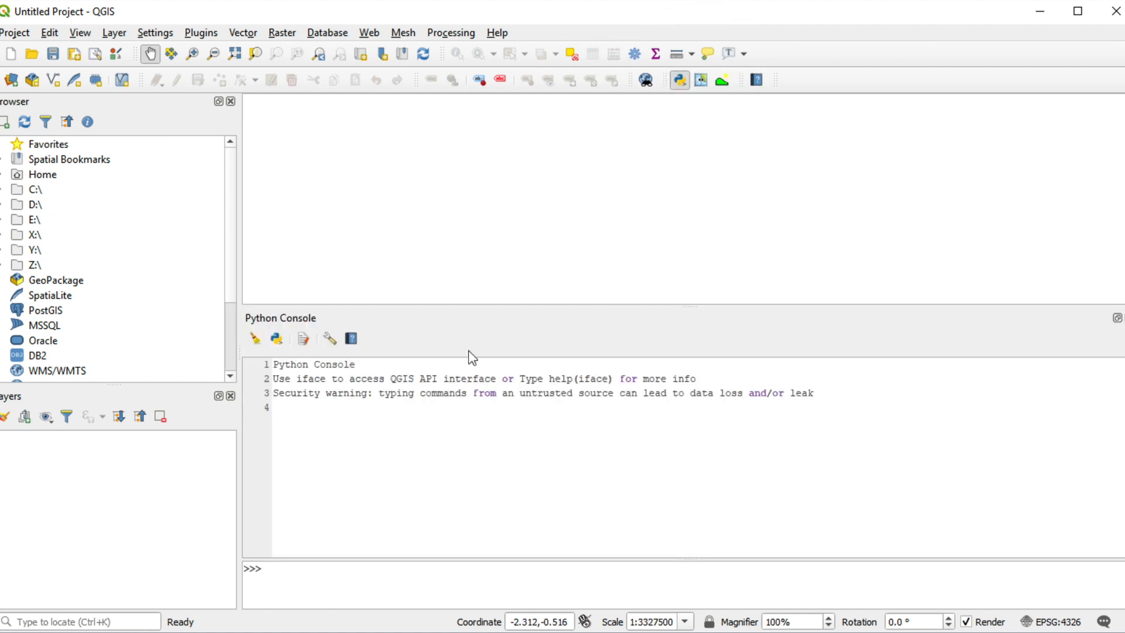
click(304, 340)
click(794, 515)
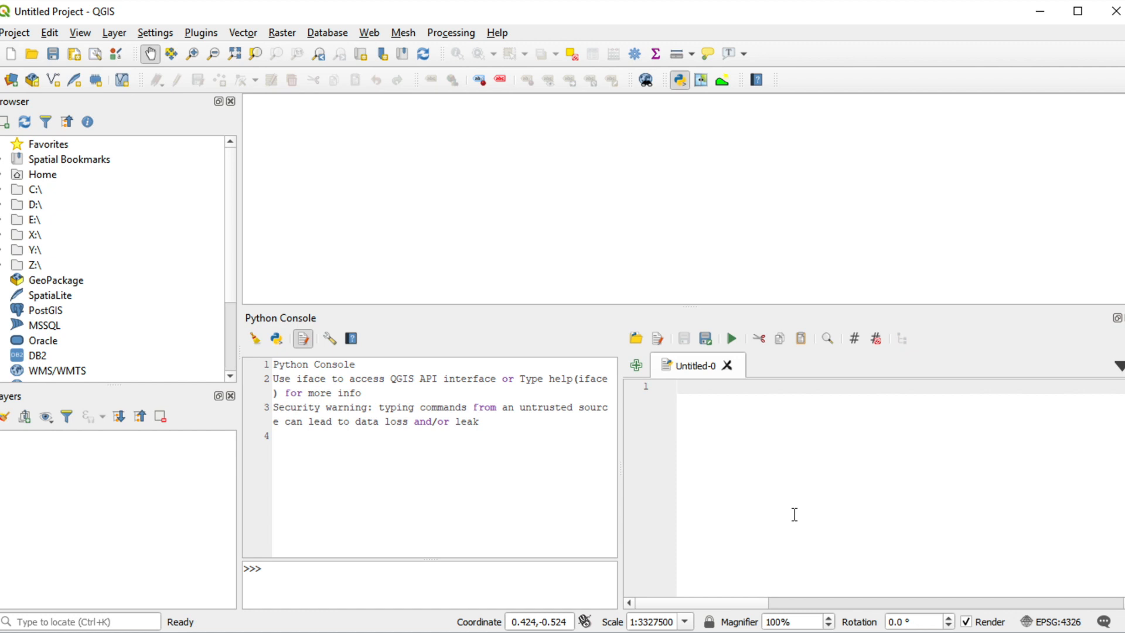
text(from ee)
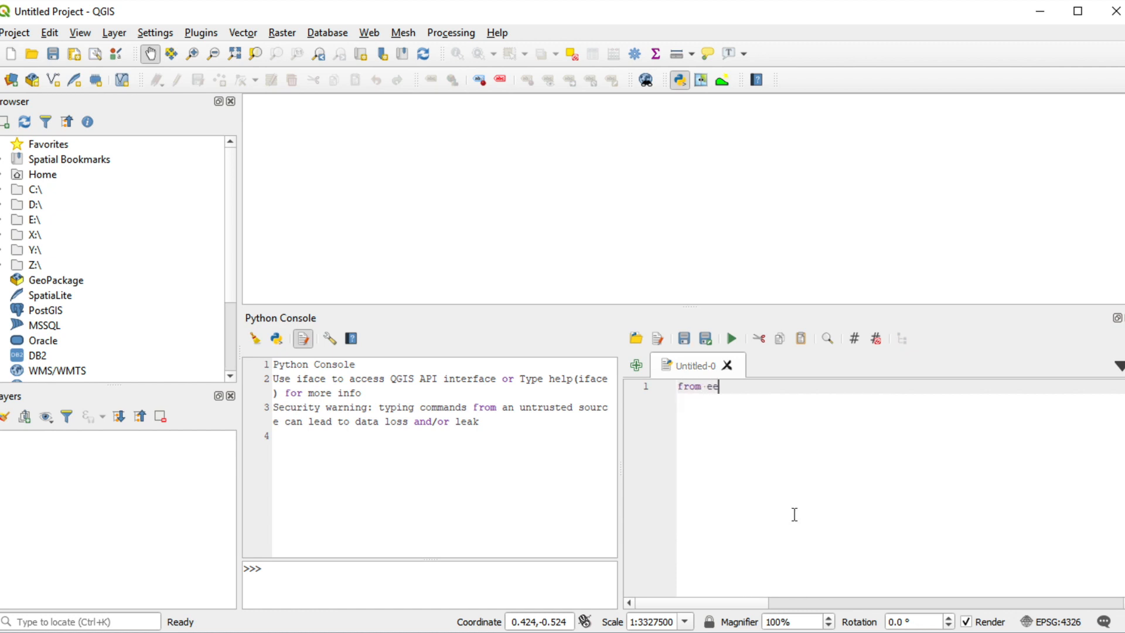
text(_plugin import Map)
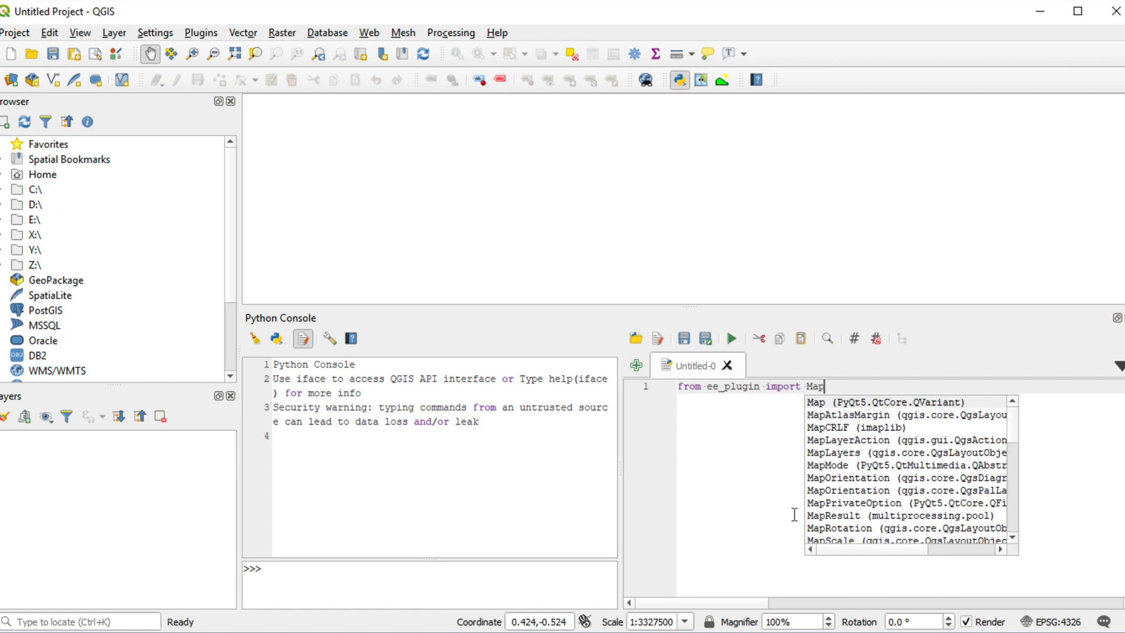
click(765, 477)
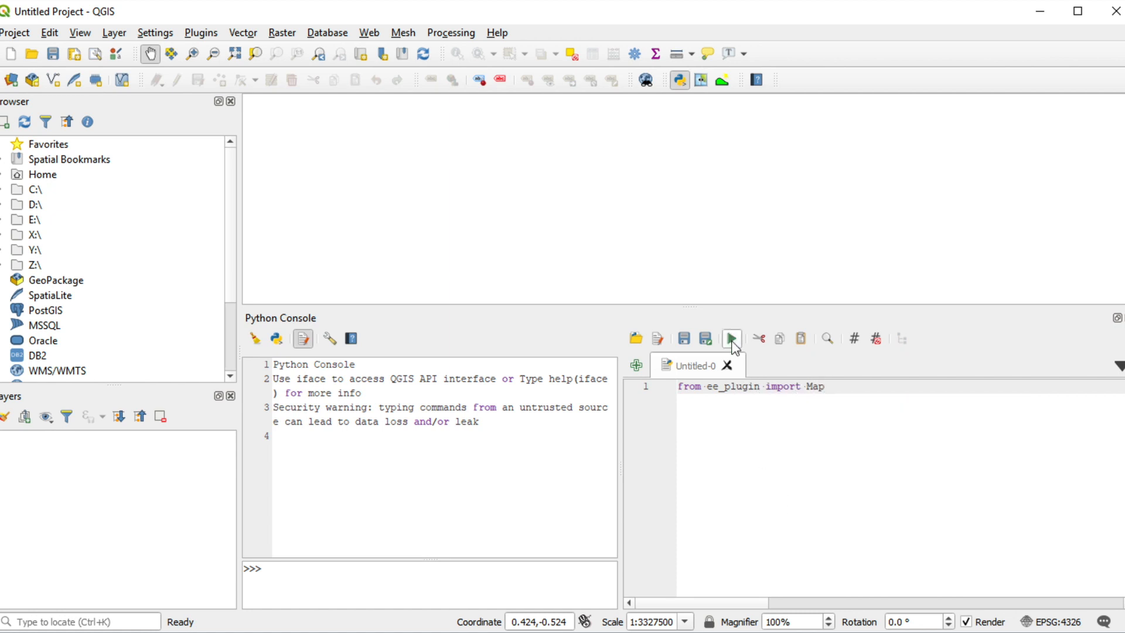
click(734, 346)
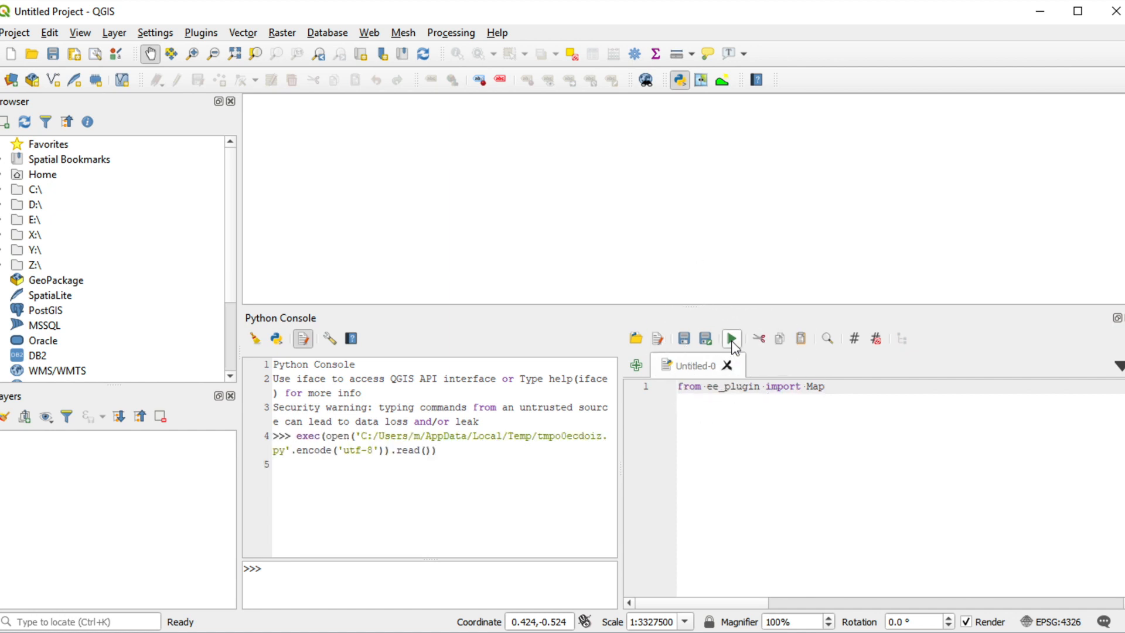